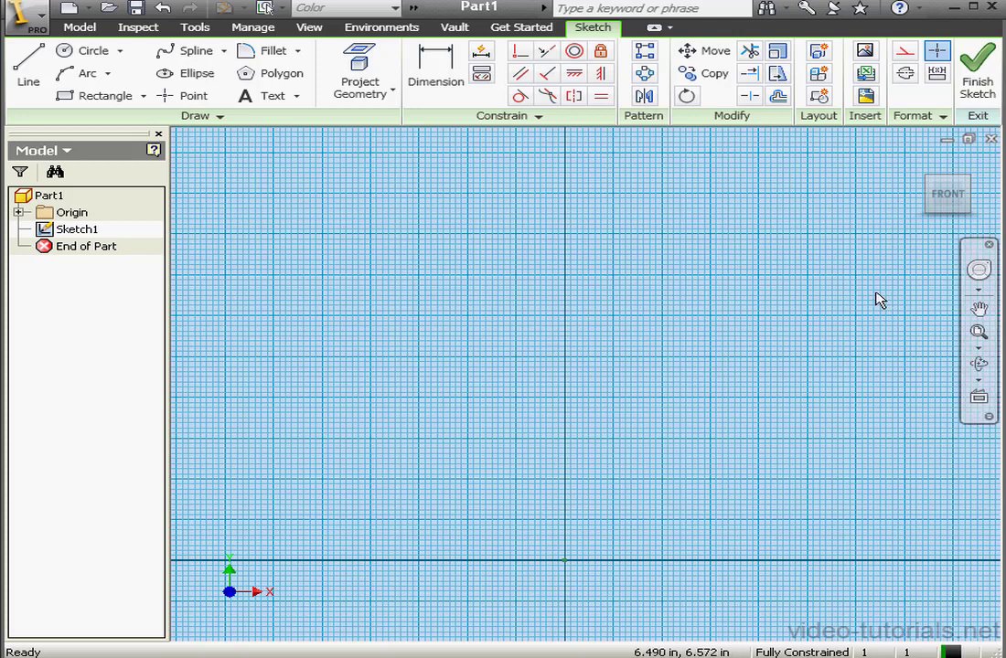
Draw a line from the origin using polar coordinates, with a length of 8 in and an angle of 30 degrees.
{"action": "left_click", "coordinate": [35, 57]}
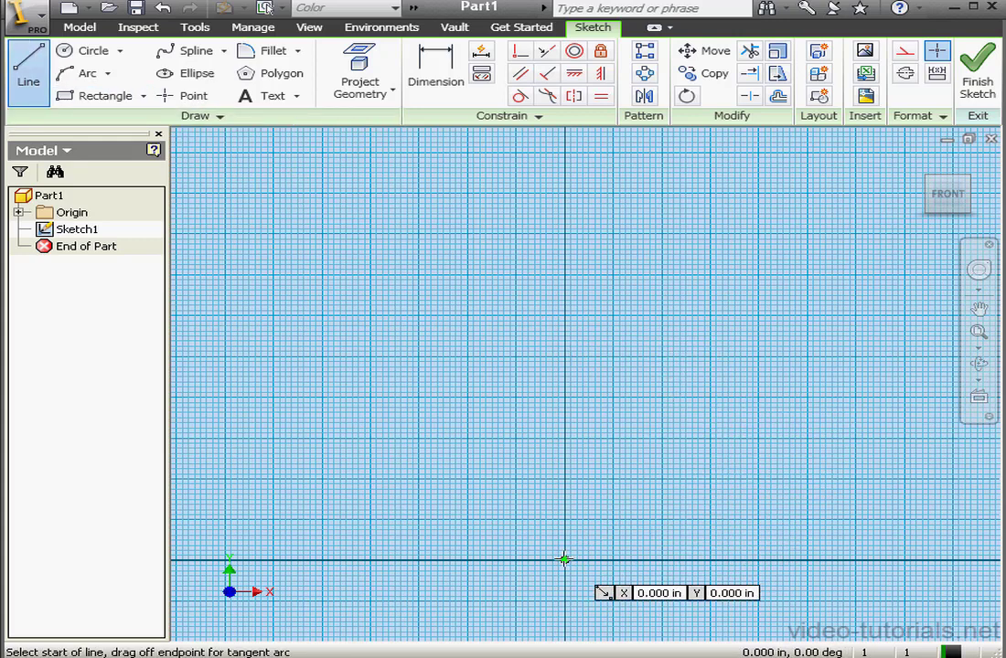
{"action": "left_click", "coordinate": [564, 560]}
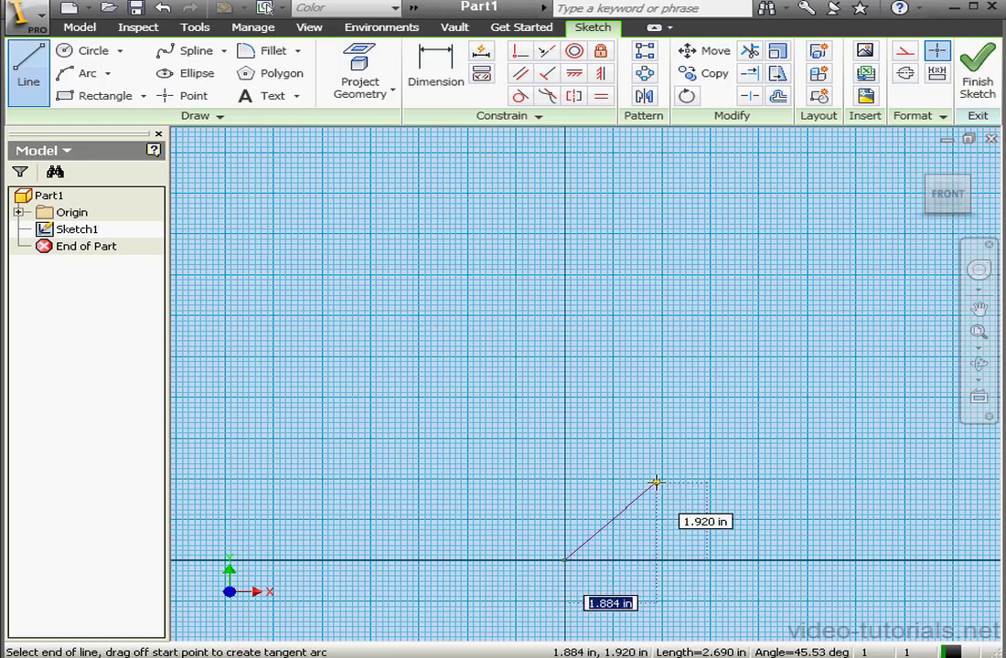
{"action": "right_click", "coordinate": [676, 451]}
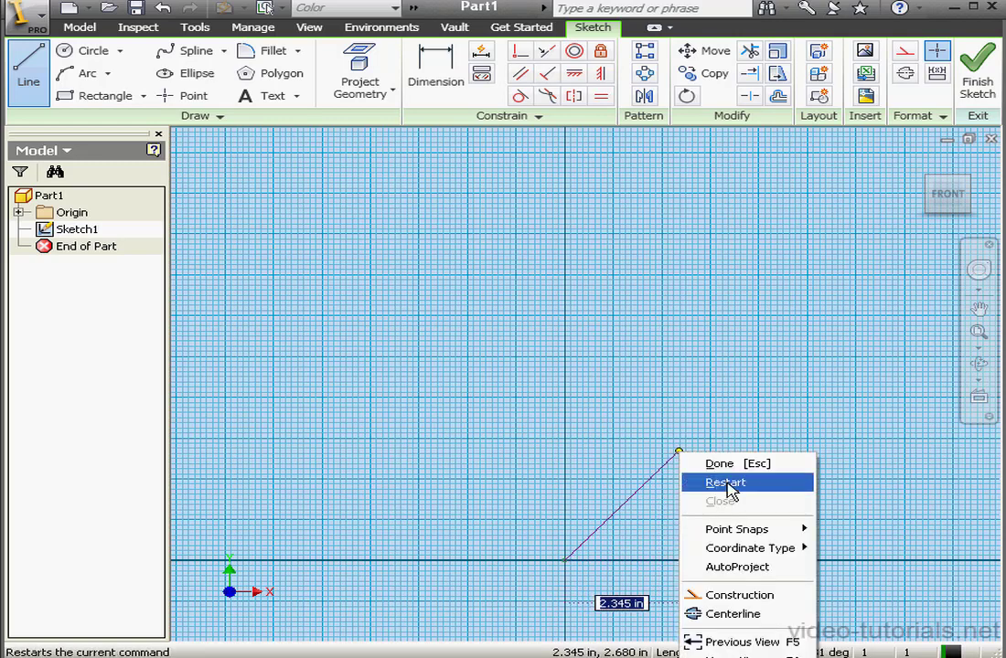
{"action": "mouse_move", "coordinate": [748, 554]}
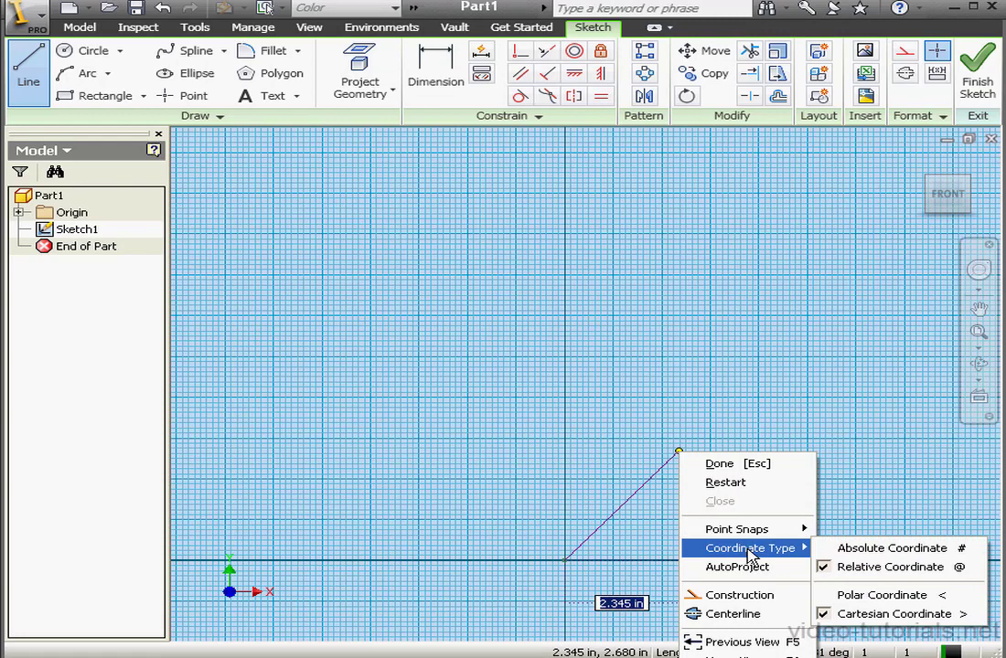
{"action": "left_click", "coordinate": [905, 596]}
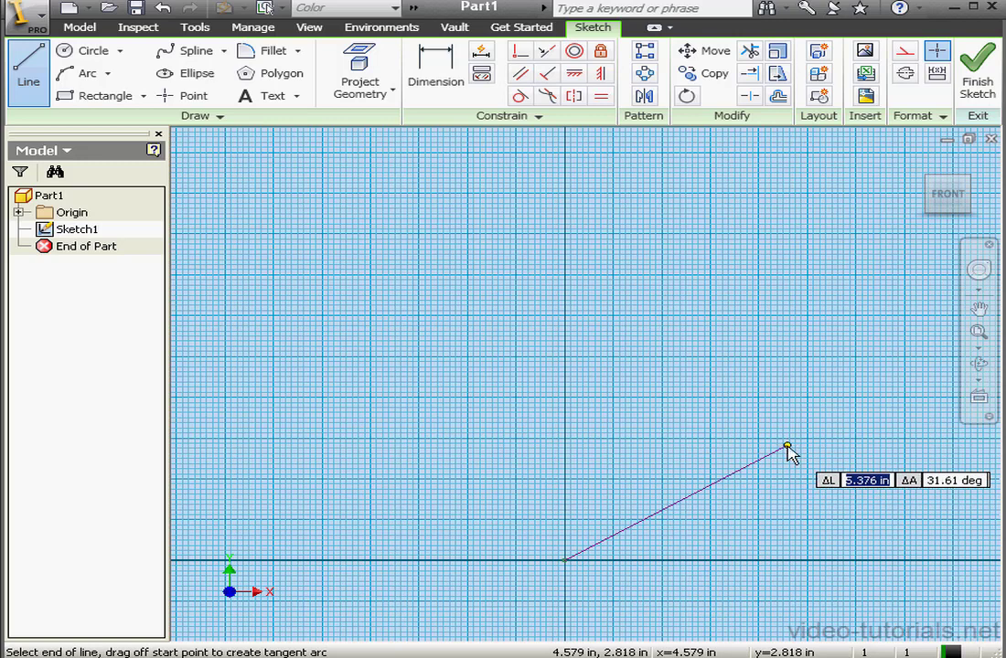
{"action": "type", "text": "8"}
{"action": "key", "text": "Tab"}
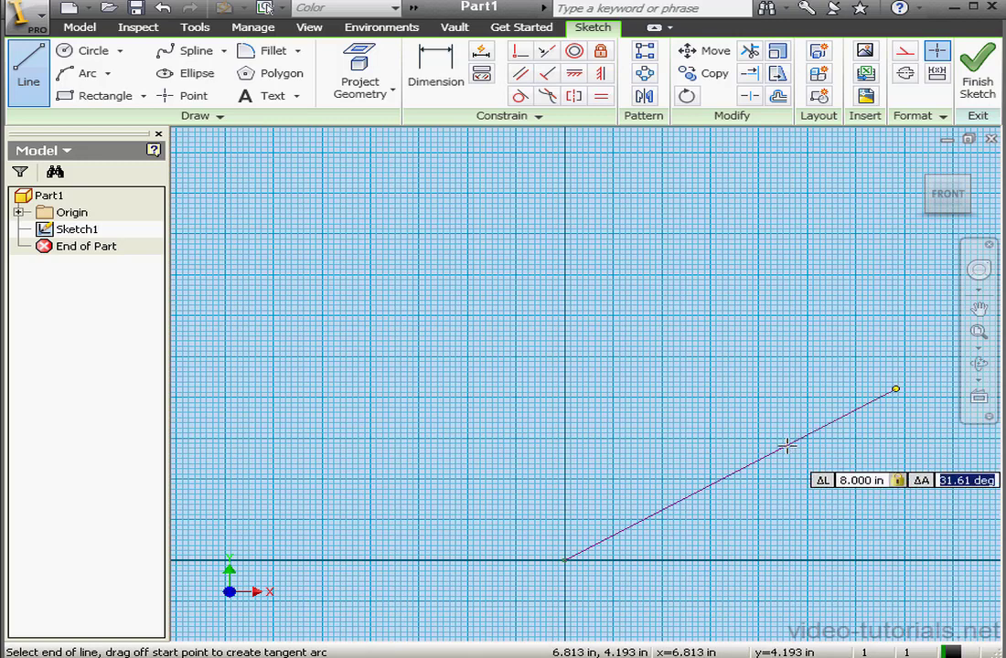
{"action": "type", "text": "30"}
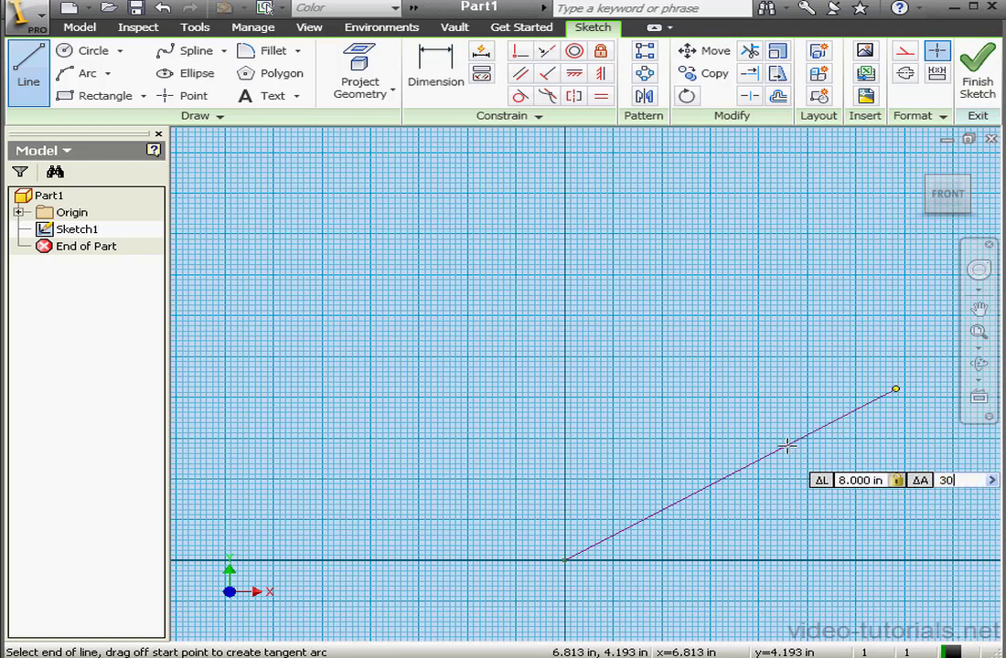
{"action": "key", "text": "Tab"}
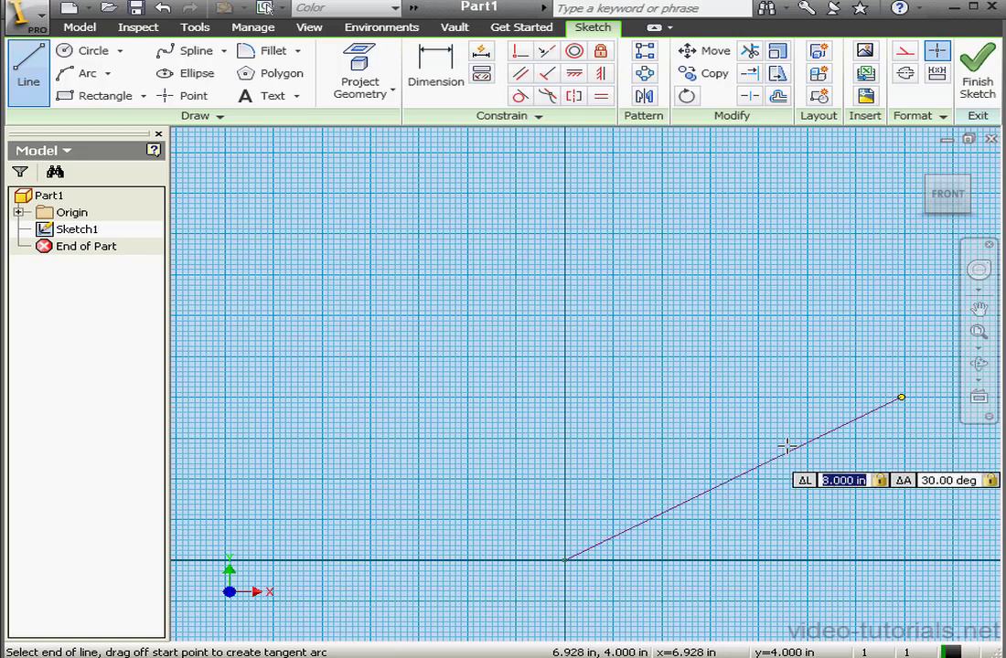
{"action": "key", "text": "Return"}
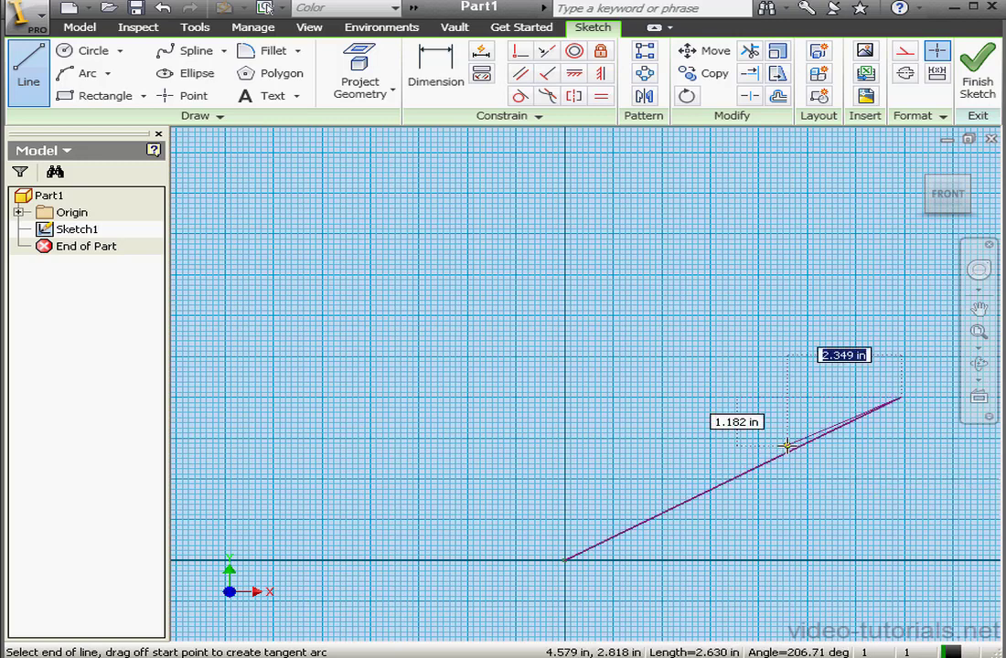
{"action": "right_click", "coordinate": [779, 401]}
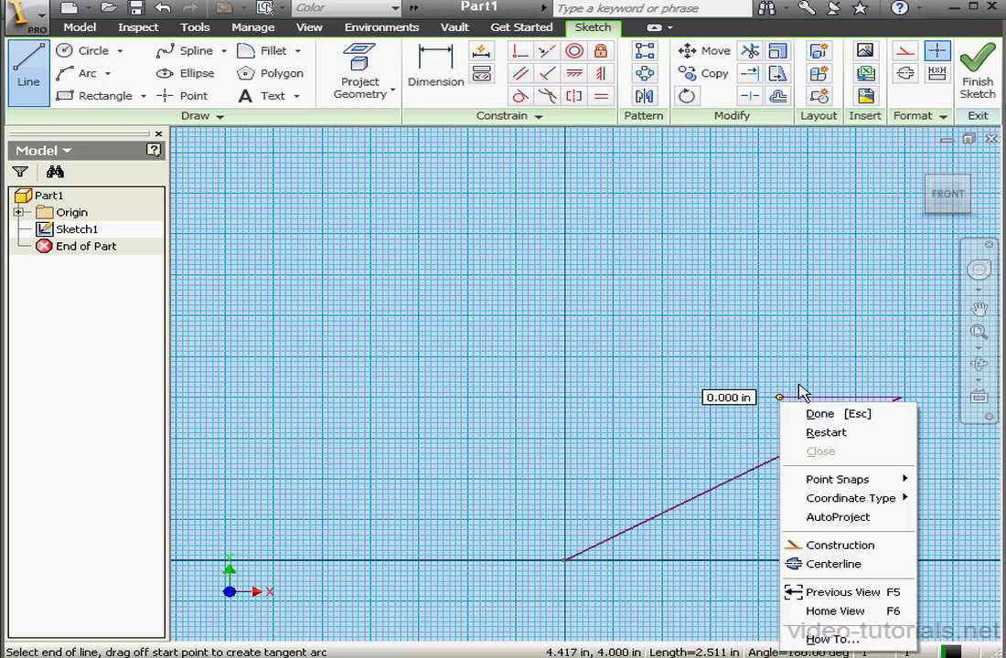
{"action": "left_click", "coordinate": [840, 416]}
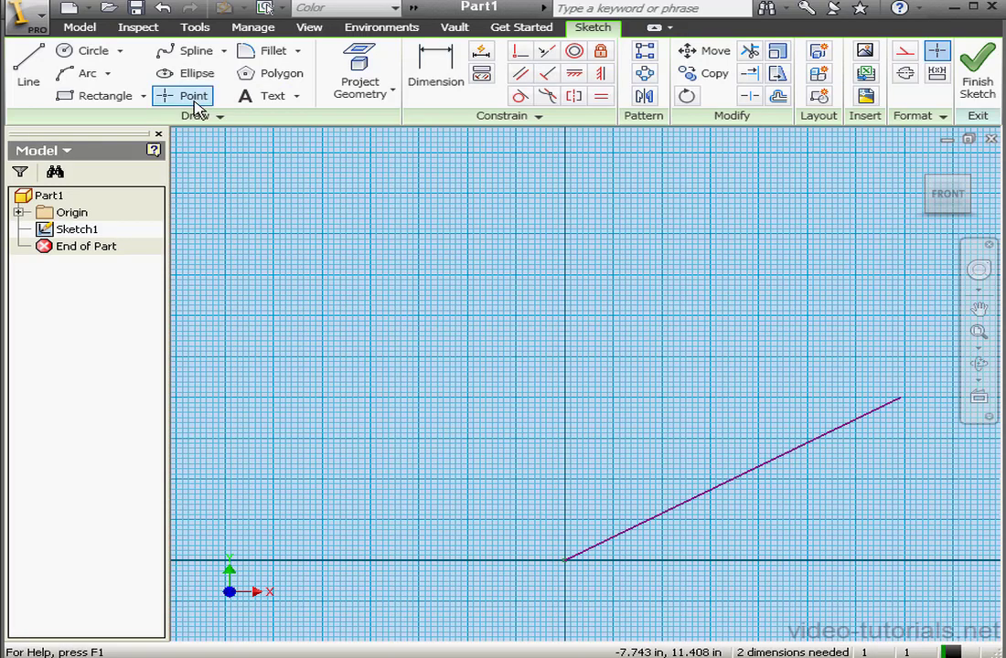
Add a numeric user parameter named x1 with inches as its unit.
{"action": "left_click", "coordinate": [92, 28]}
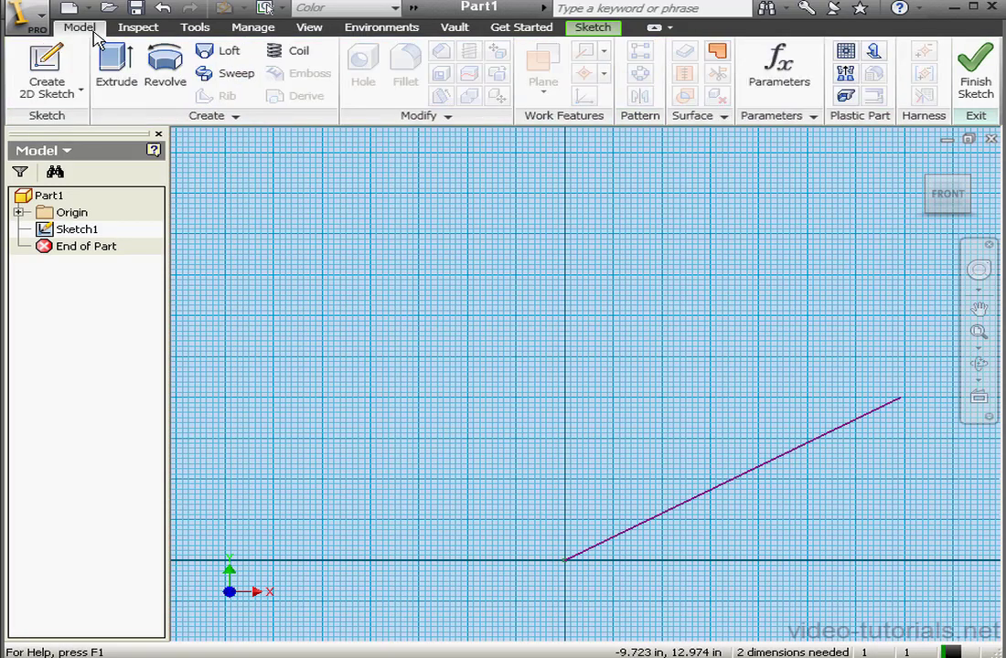
{"action": "left_click", "coordinate": [766, 82]}
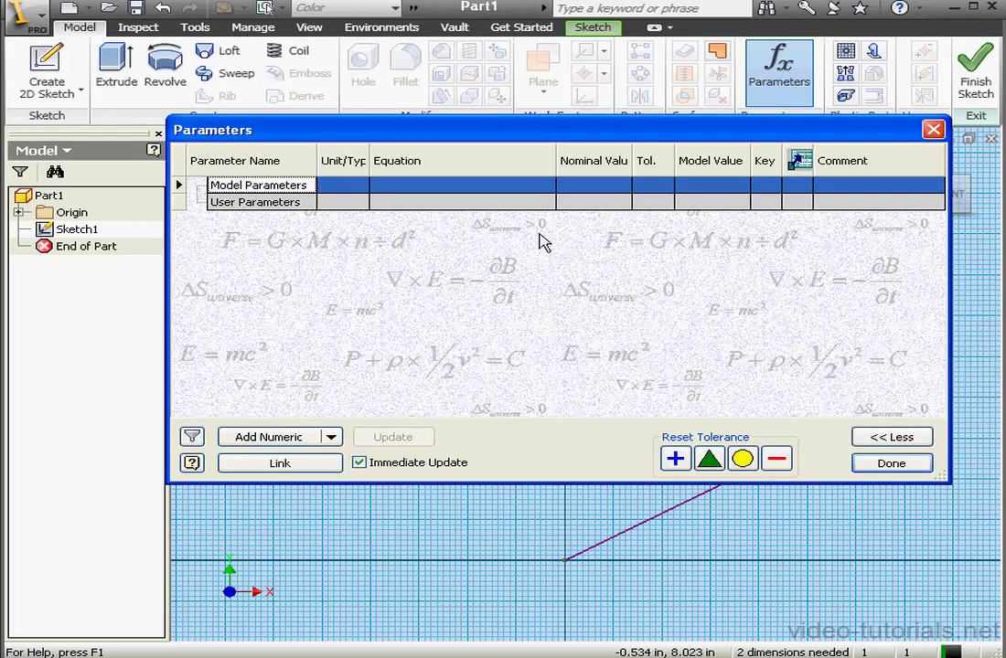
{"action": "left_click", "coordinate": [261, 202]}
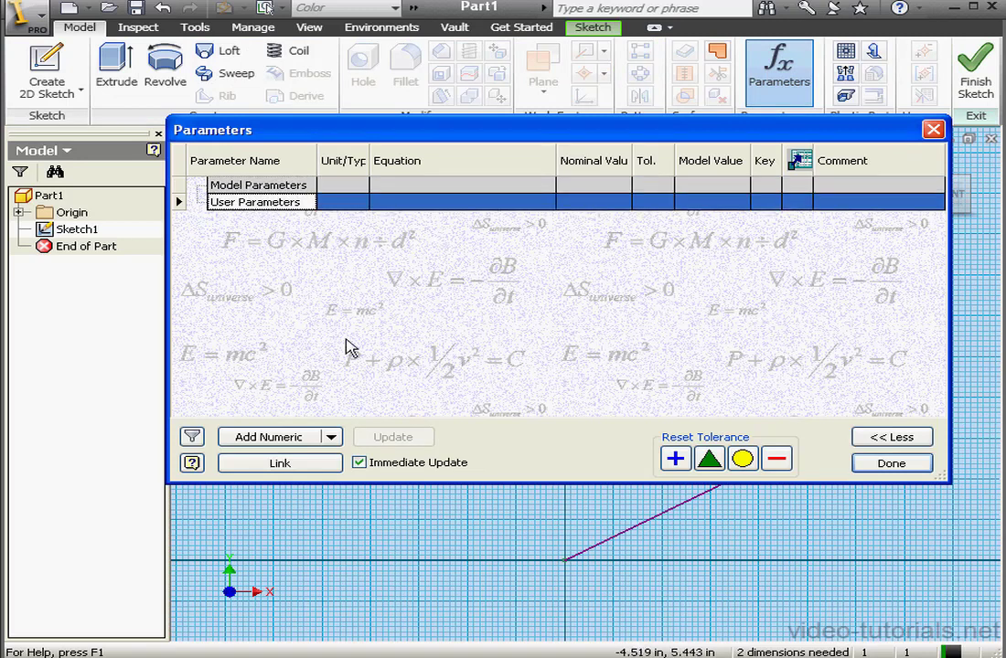
{"action": "left_click", "coordinate": [332, 438]}
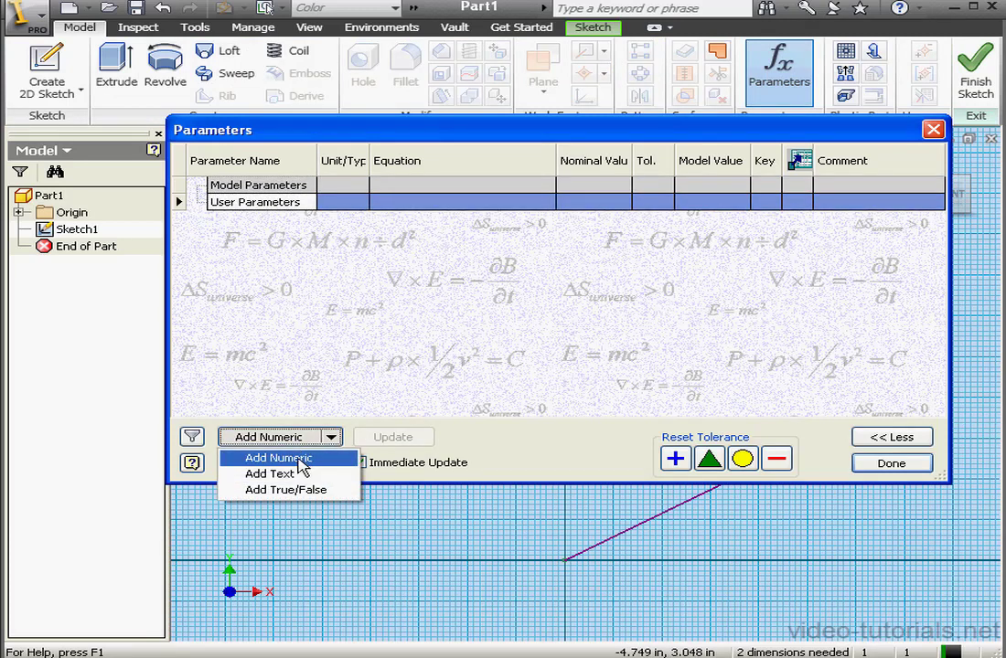
{"action": "left_click", "coordinate": [302, 462]}
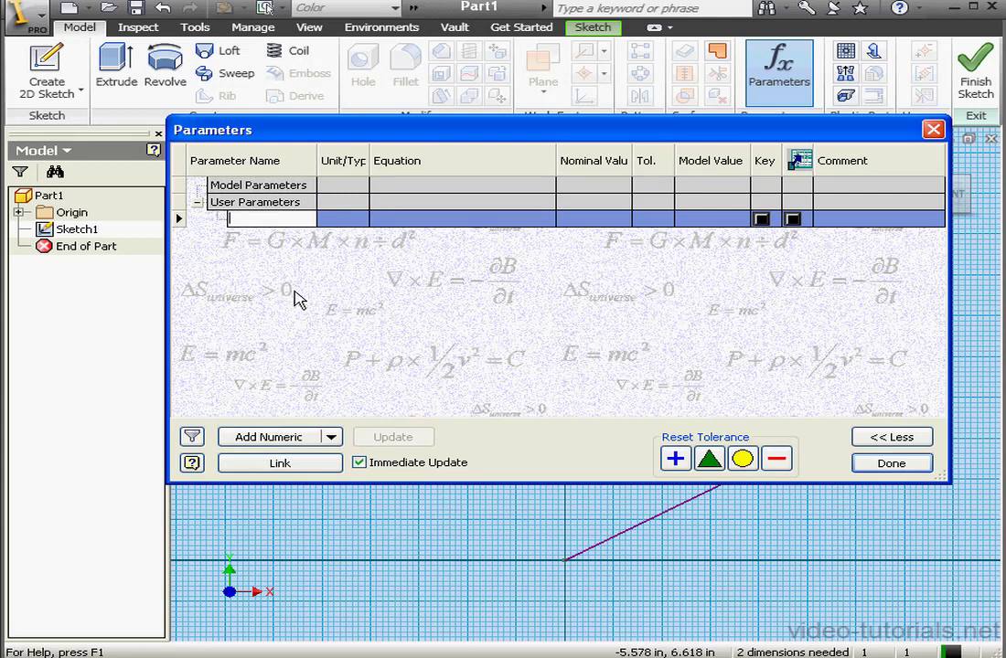
{"action": "type", "text": "x1"}
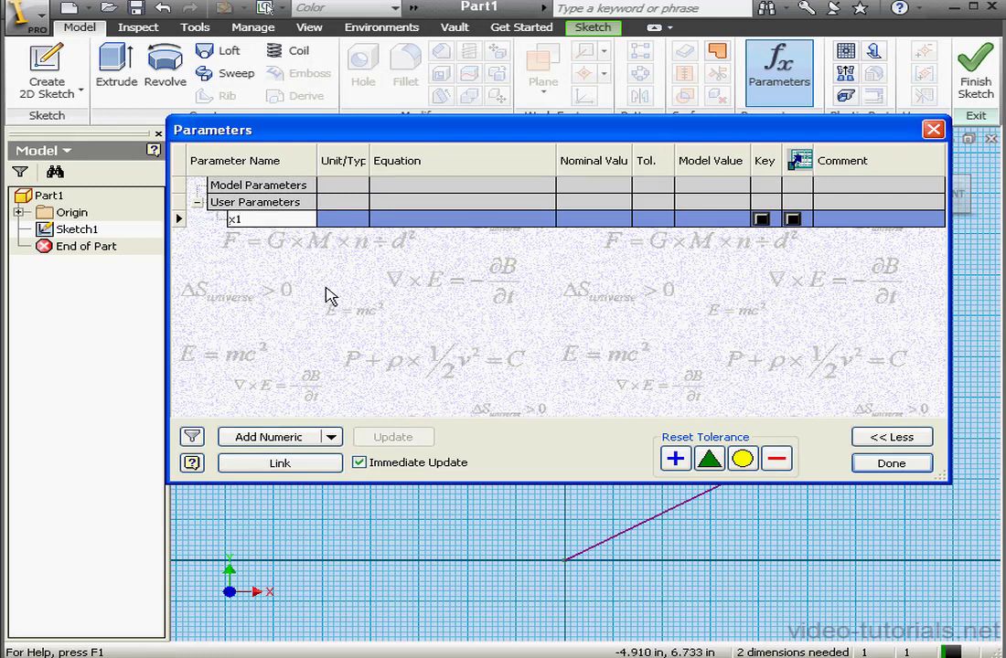
{"action": "left_click", "coordinate": [352, 221]}
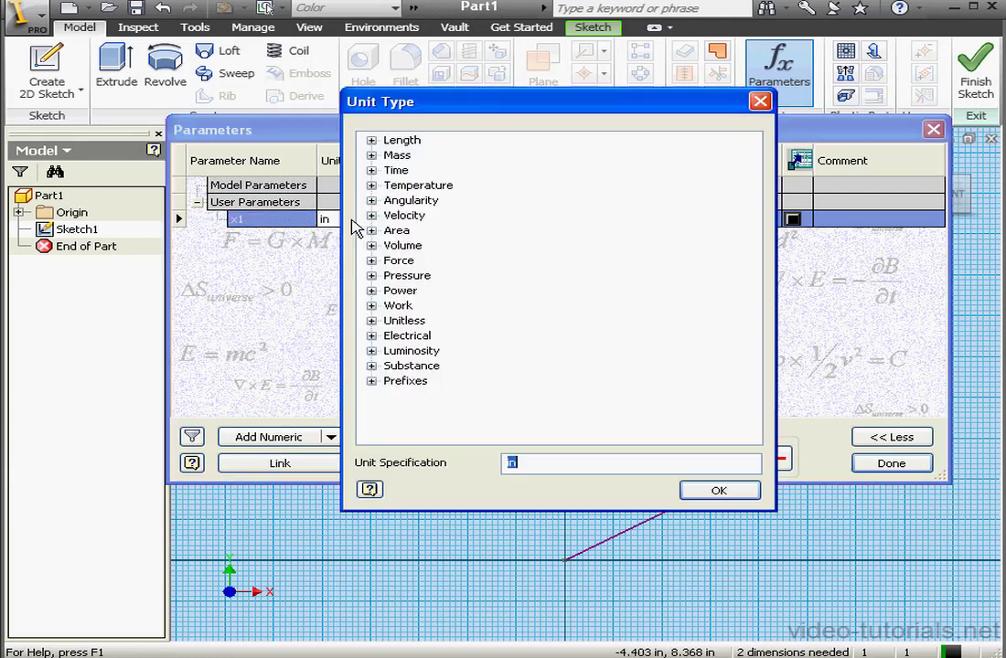
{"action": "left_click", "coordinate": [732, 489]}
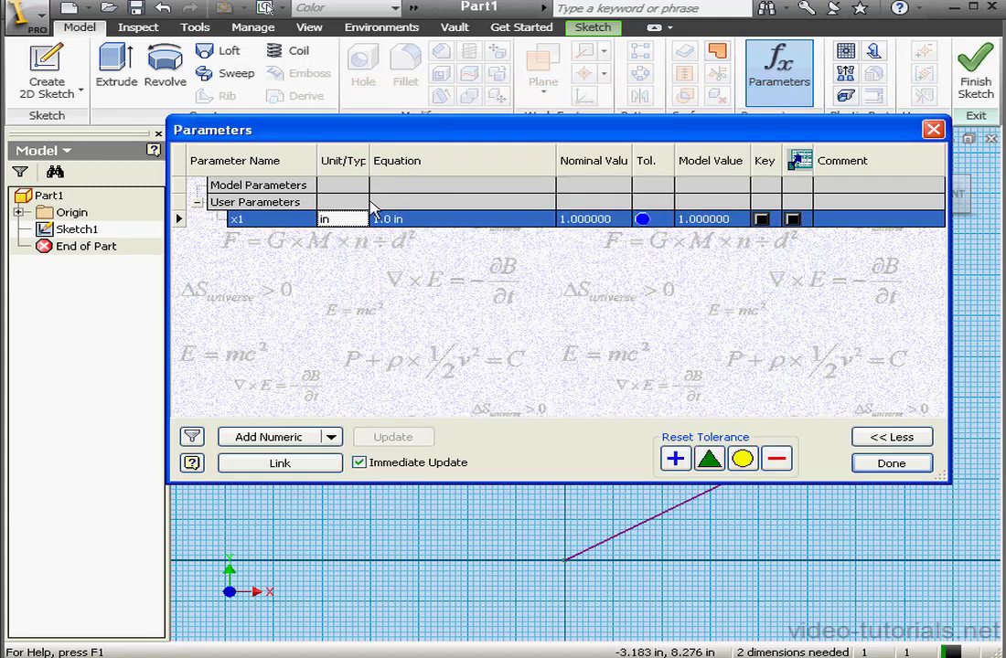
Set the equation of parameter x1 to cos(30 deg) * 8 in.
{"action": "left_click", "coordinate": [388, 219]}
{"action": "type", "text": "cos()"}
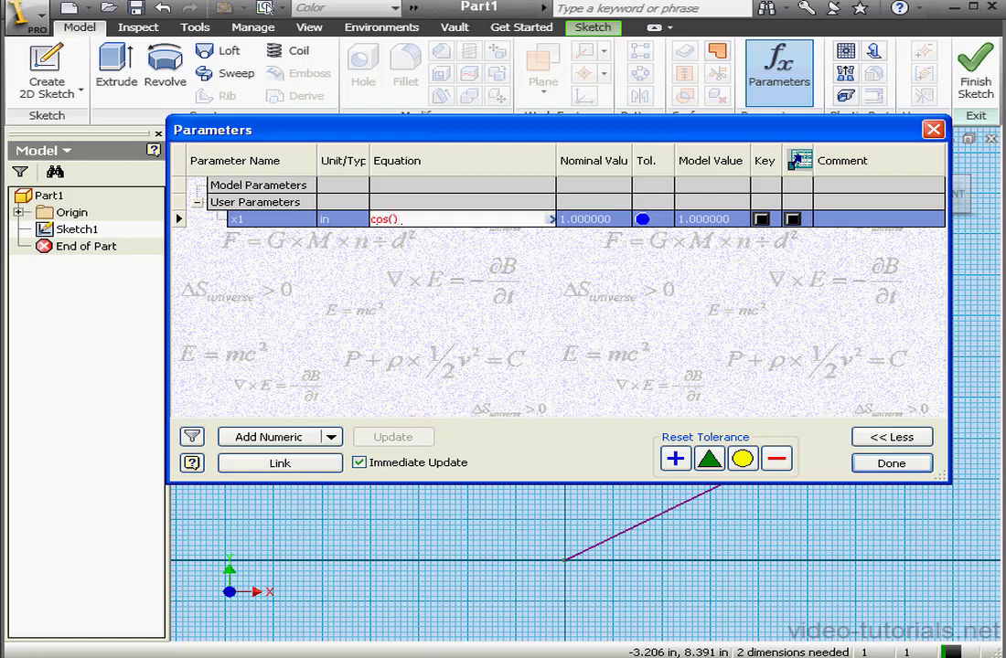
{"action": "type", "text": "*8"}
{"action": "key", "text": "Left"}
{"action": "key", "text": "Left"}
{"action": "key", "text": "Left"}
{"action": "type", "text": "30"}
{"action": "key", "text": "Return"}
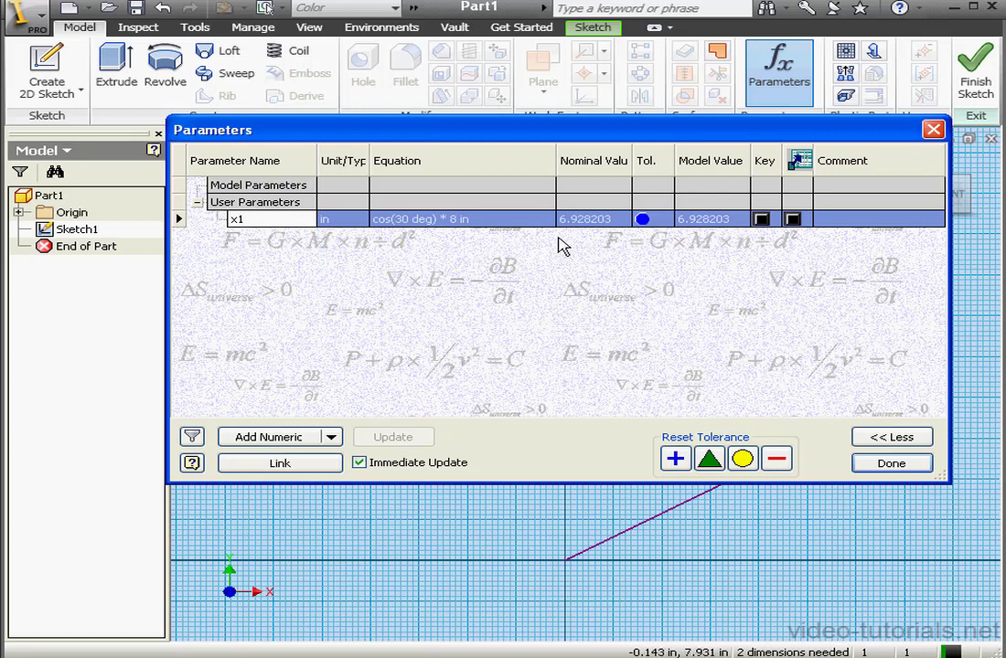
Add a second numeric user parameter named y1, also in inches.
{"action": "left_click", "coordinate": [330, 437]}
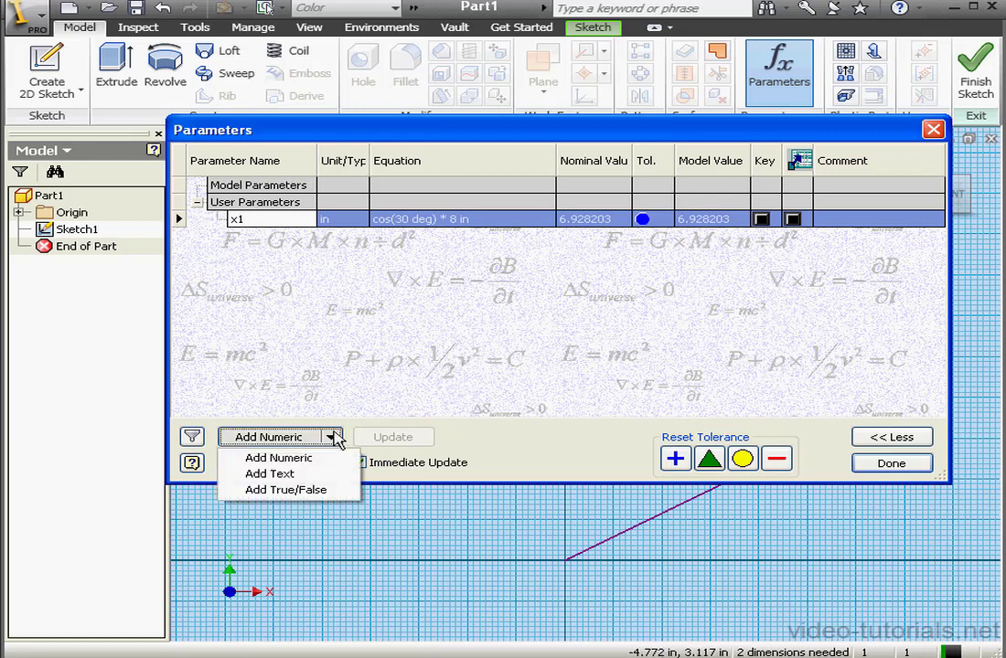
{"action": "left_click", "coordinate": [295, 457]}
{"action": "type", "text": "y"}
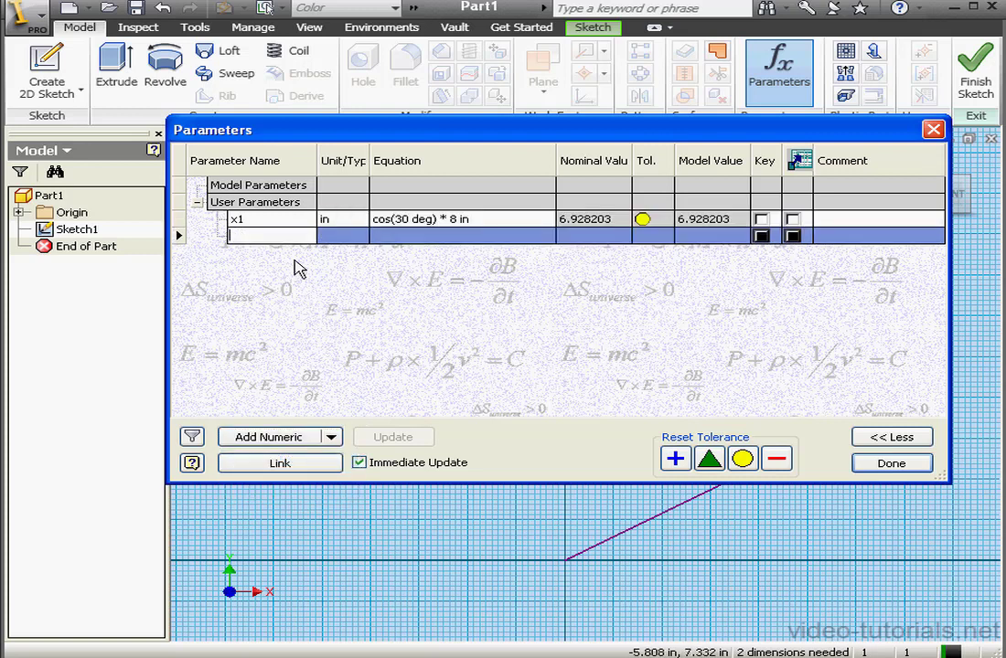
{"action": "type", "text": "1"}
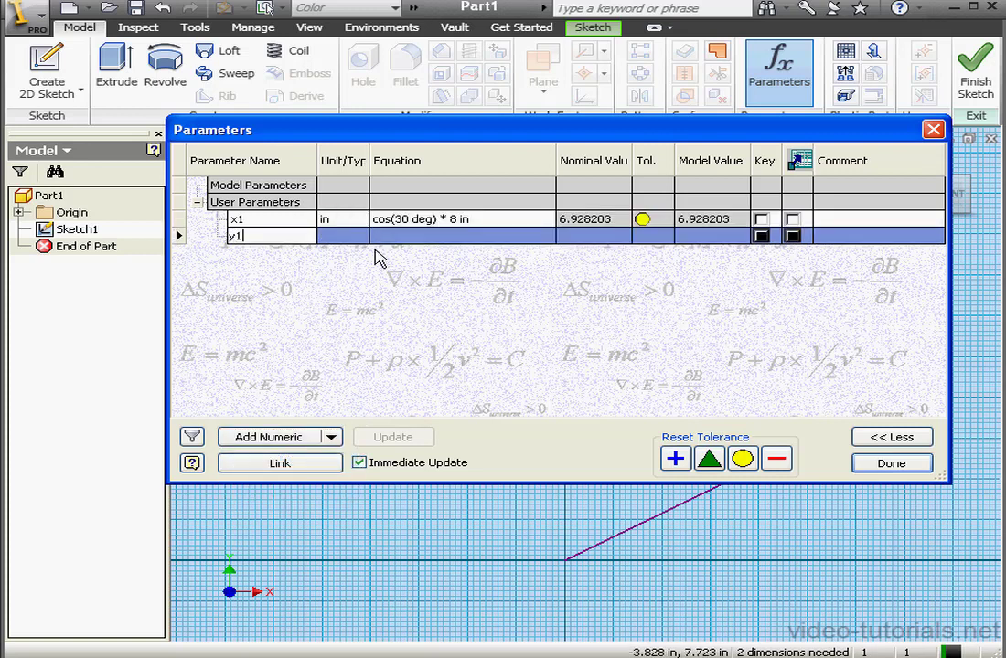
{"action": "left_click", "coordinate": [351, 238]}
{"action": "left_click", "coordinate": [720, 491]}
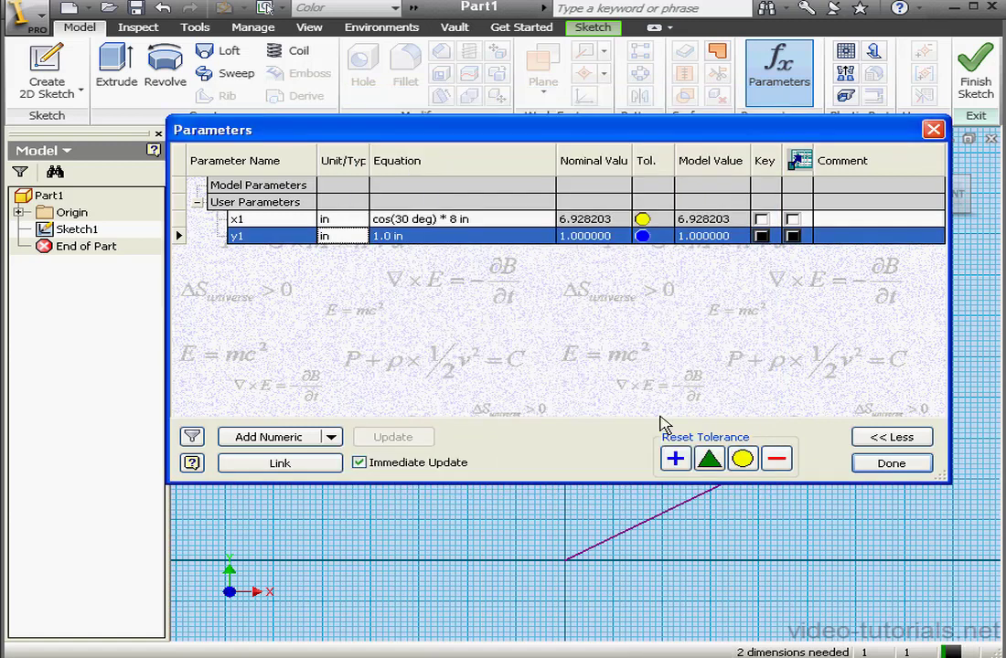
Set the equation of parameter y1 to sin(30 deg) * 8 in and finish editing the parameters.
{"action": "left_click", "coordinate": [412, 236]}
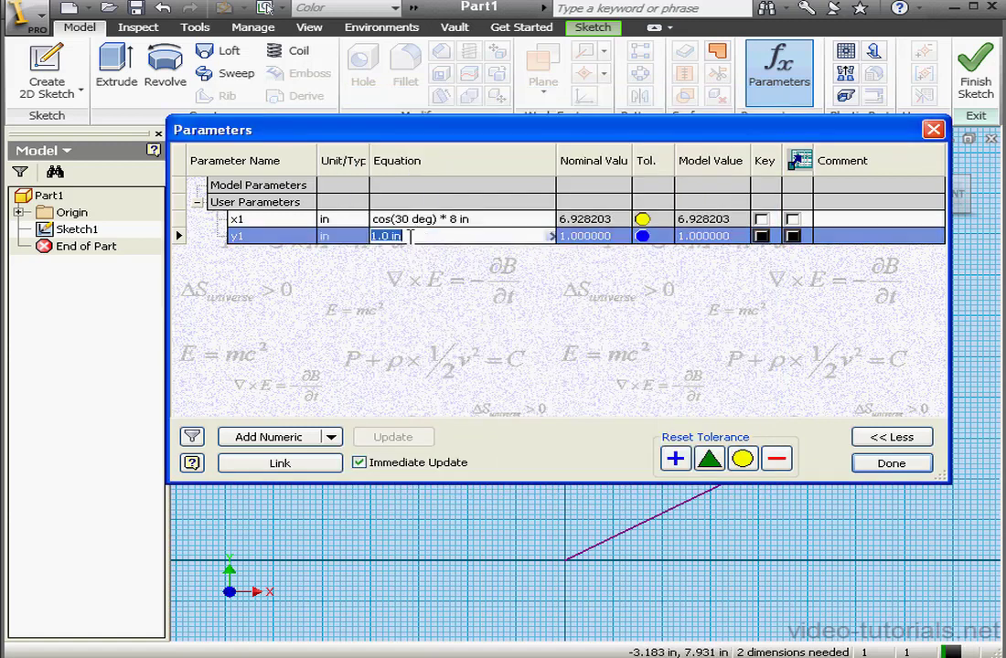
{"action": "type", "text": "sin()*8"}
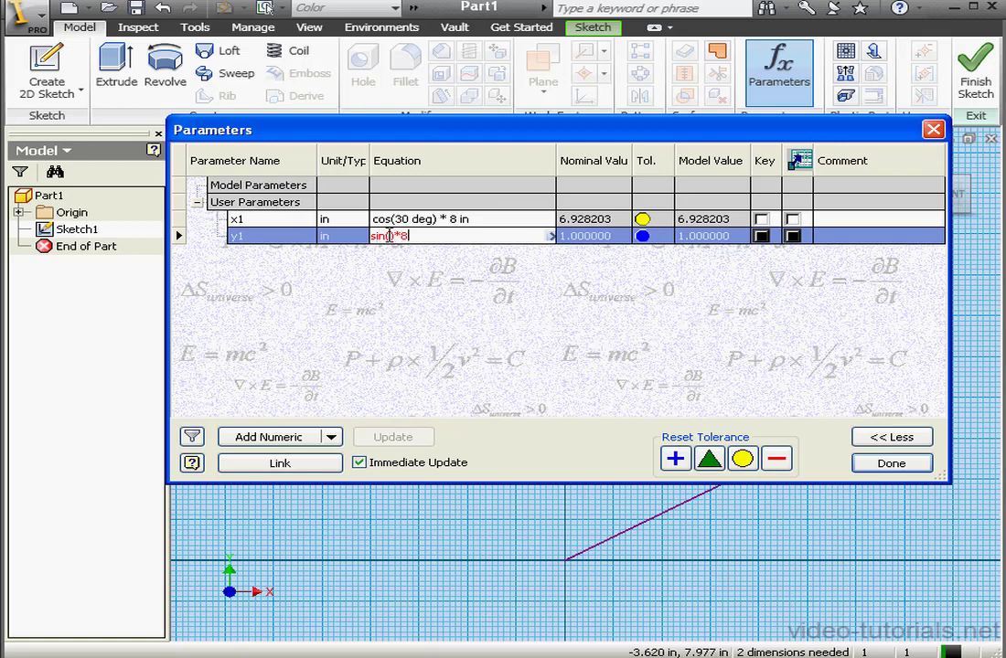
{"action": "left_click", "coordinate": [390, 235]}
{"action": "type", "text": "30 deg"}
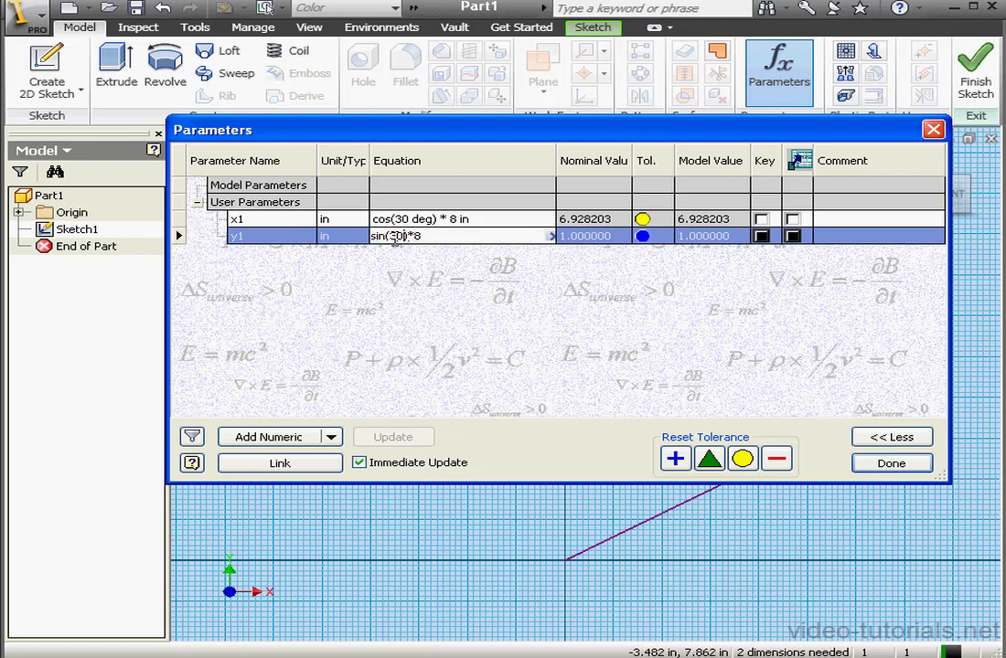
{"action": "key", "text": "Return"}
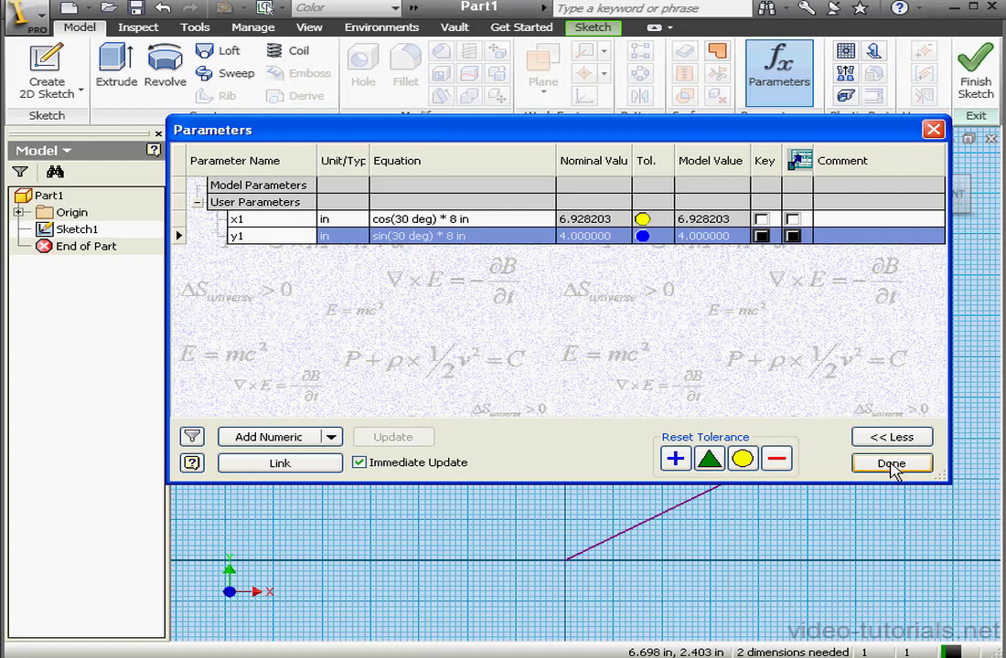
{"action": "left_click", "coordinate": [891, 464]}
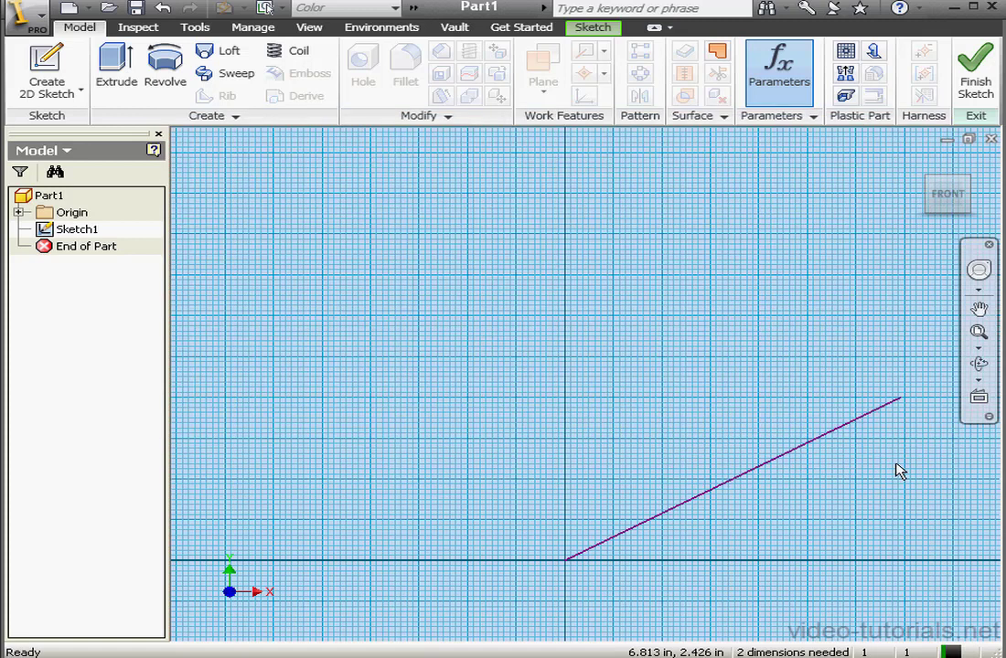
Begin a second sketch line at the origin and switch its coordinate type to Polar Coordinate.
{"action": "left_click", "coordinate": [596, 29]}
{"action": "left_click", "coordinate": [35, 78]}
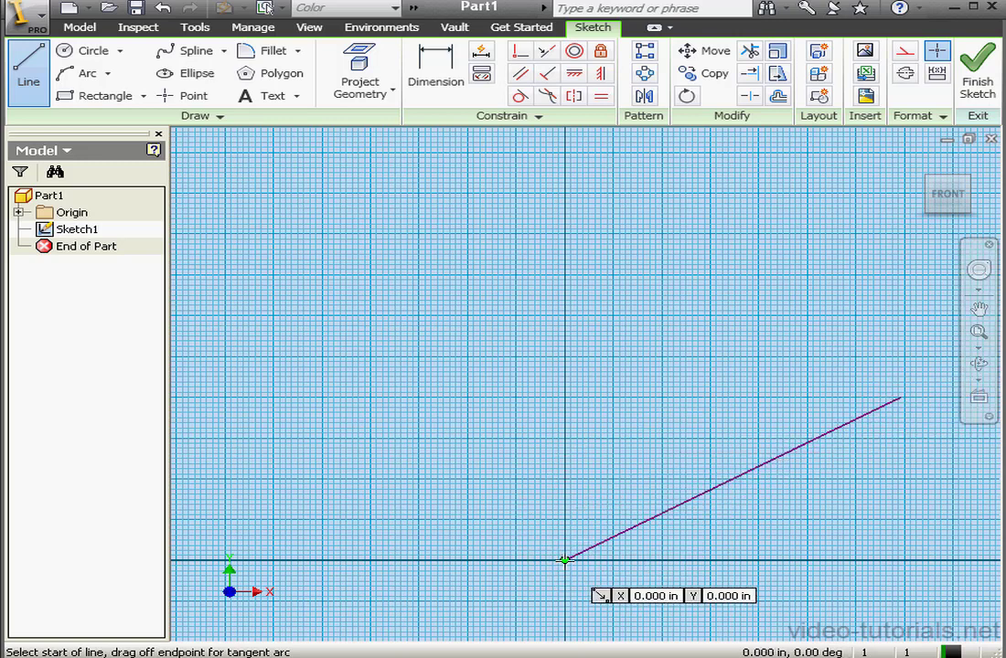
{"action": "left_click", "coordinate": [565, 559]}
{"action": "right_click", "coordinate": [441, 398]}
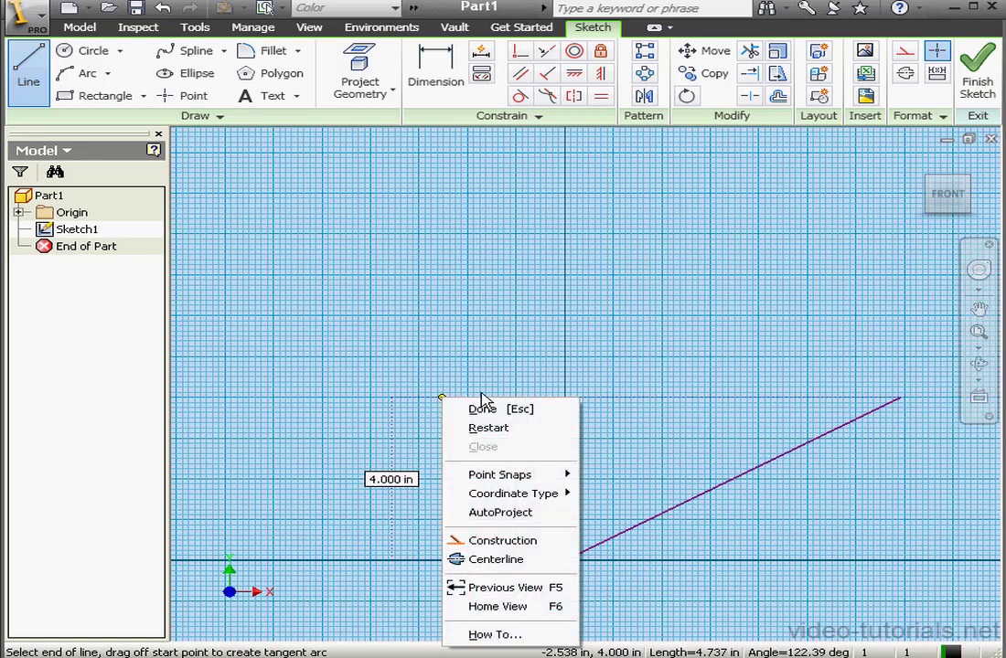
{"action": "mouse_move", "coordinate": [517, 494]}
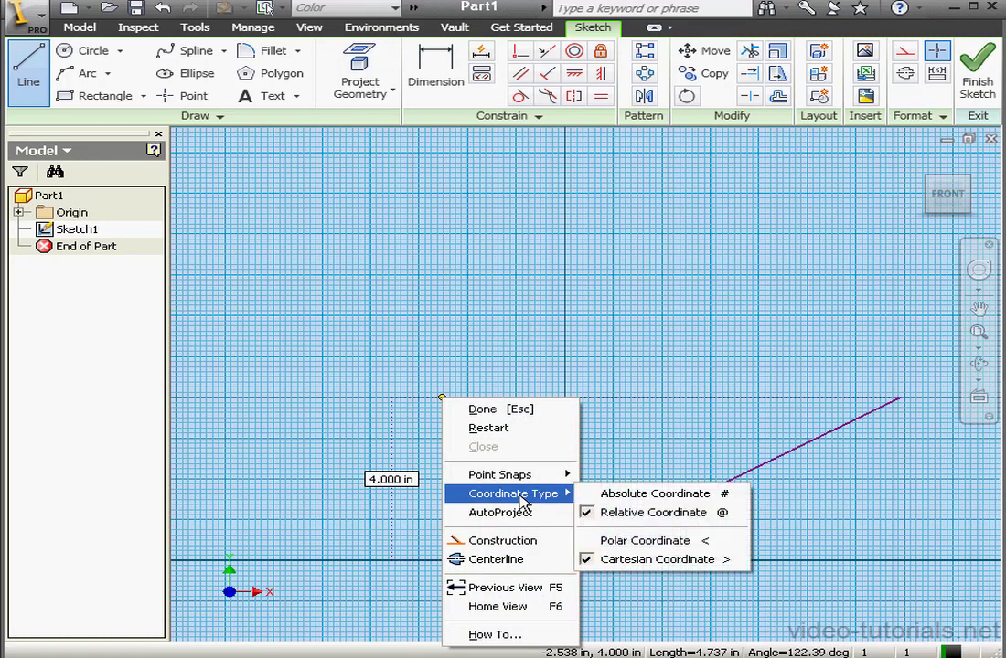
{"action": "left_click", "coordinate": [644, 540]}
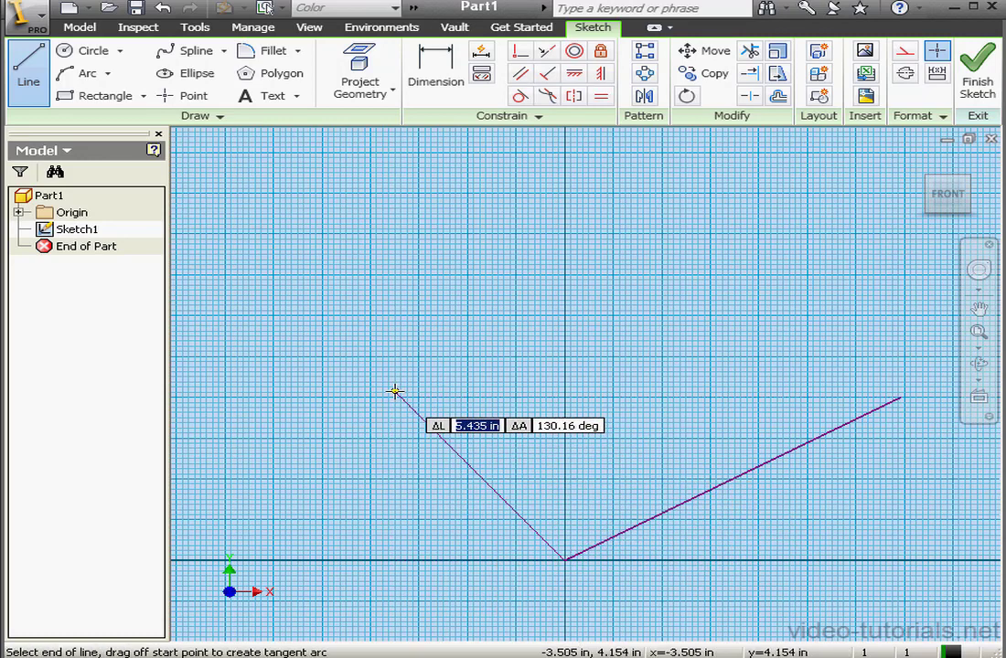
Set the second line's length to 7 in at an angle of 150 degrees and finish drawing lines.
{"action": "type", "text": "7"}
{"action": "key", "text": "Tab"}
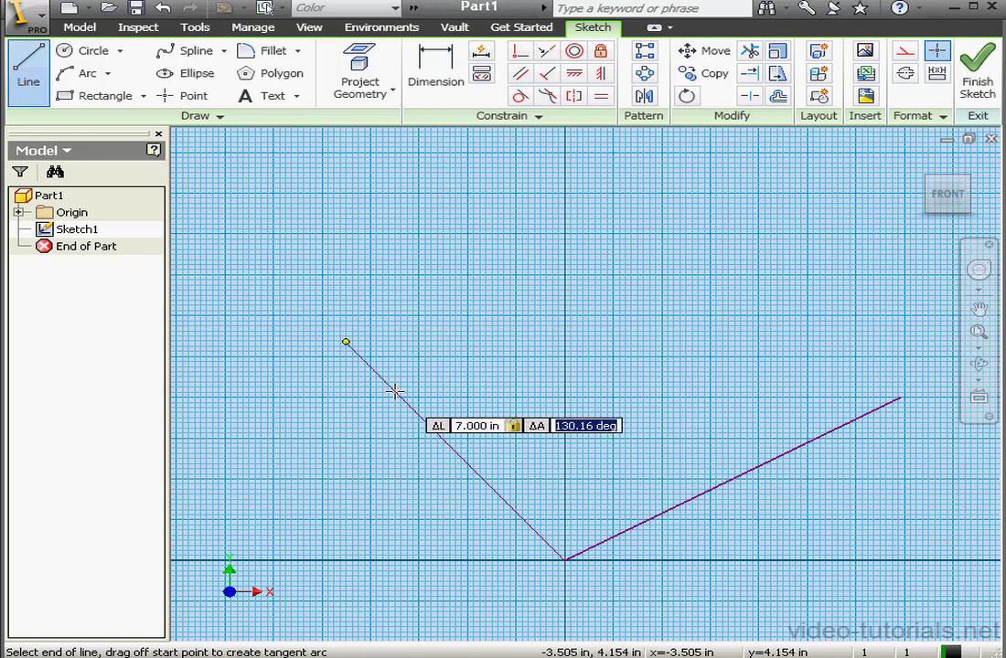
{"action": "type", "text": "150"}
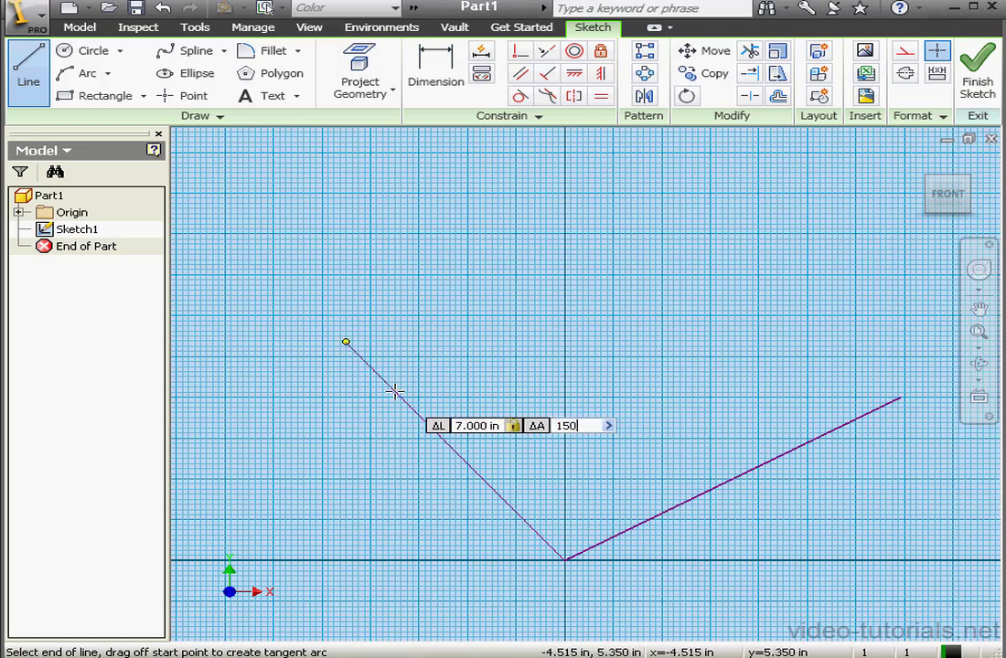
{"action": "key", "text": "Tab"}
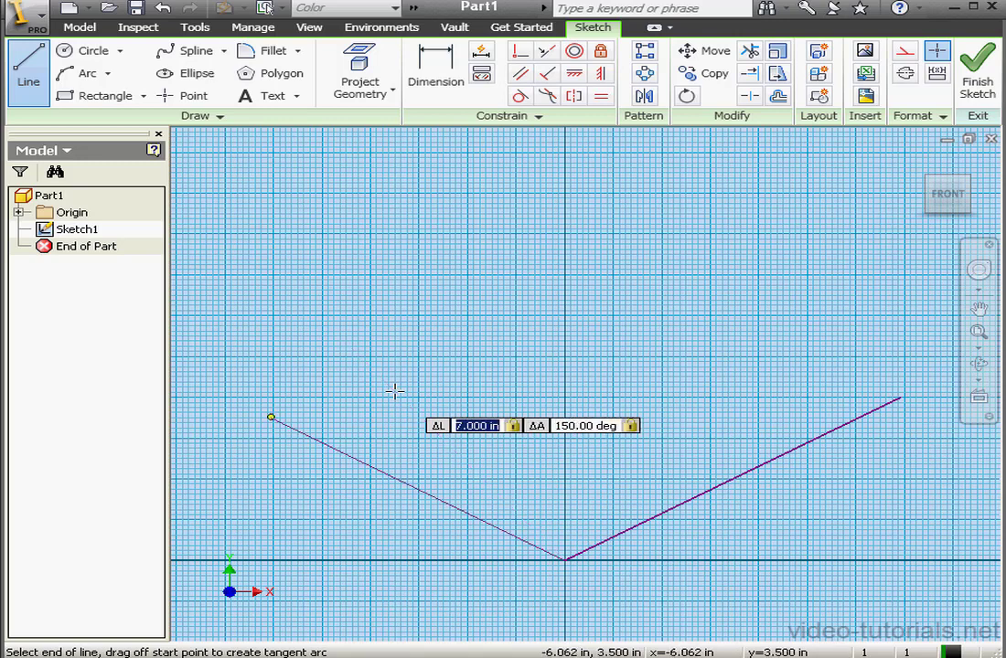
{"action": "key", "text": "Return"}
{"action": "right_click", "coordinate": [399, 383]}
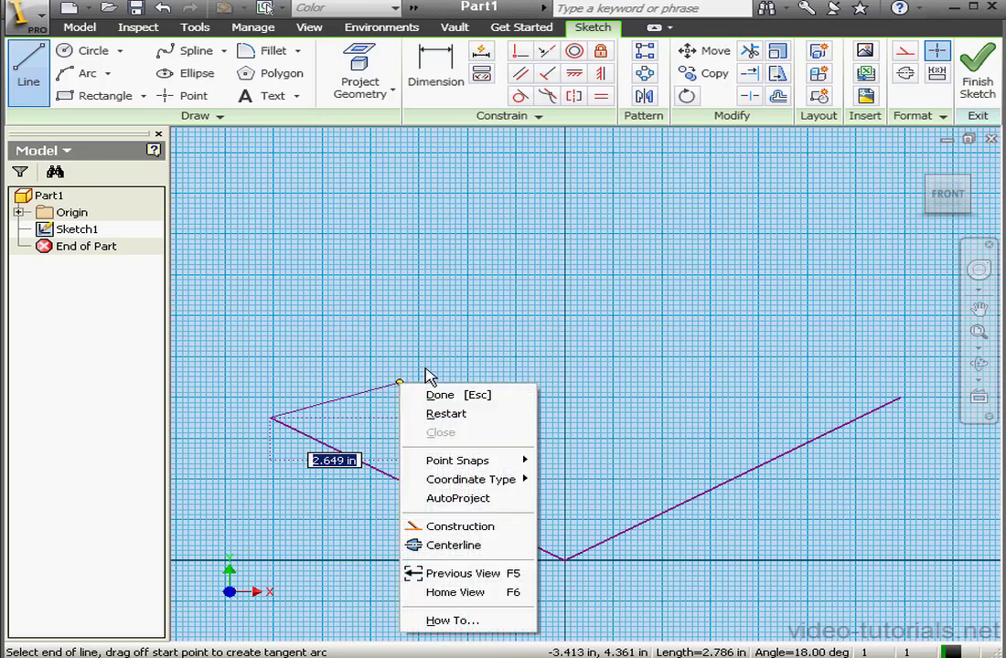
{"action": "left_click", "coordinate": [445, 399]}
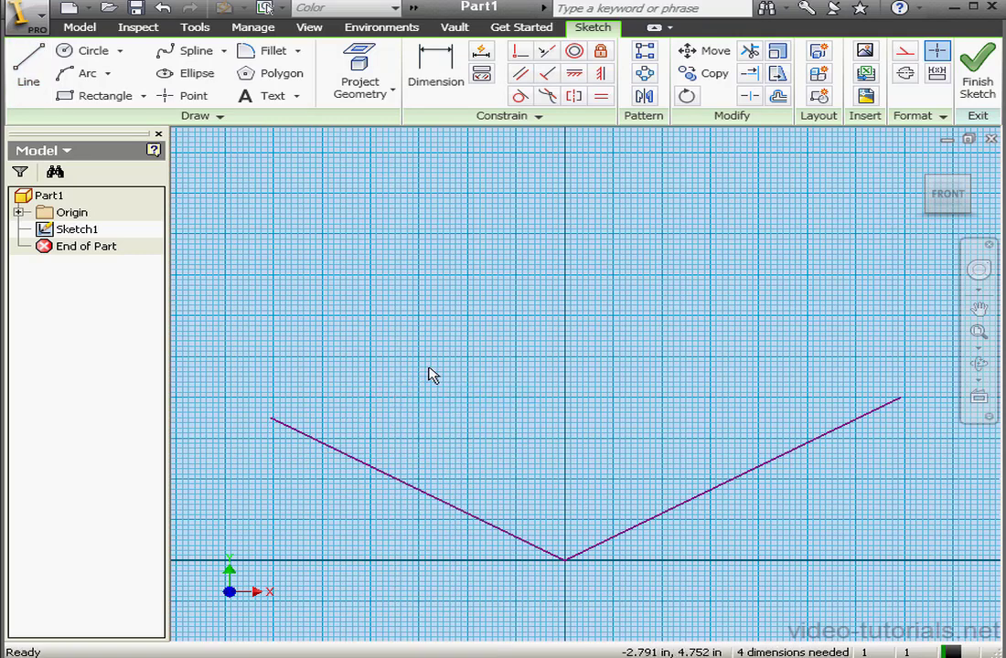
Add a third numeric user parameter named x2.
{"action": "left_click", "coordinate": [84, 29]}
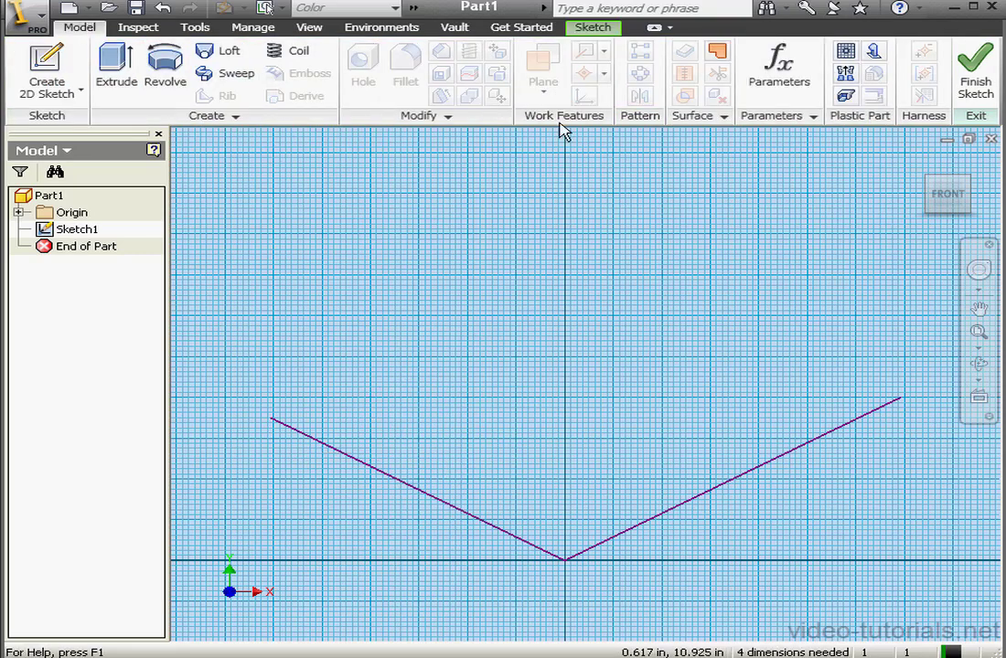
{"action": "left_click", "coordinate": [776, 80]}
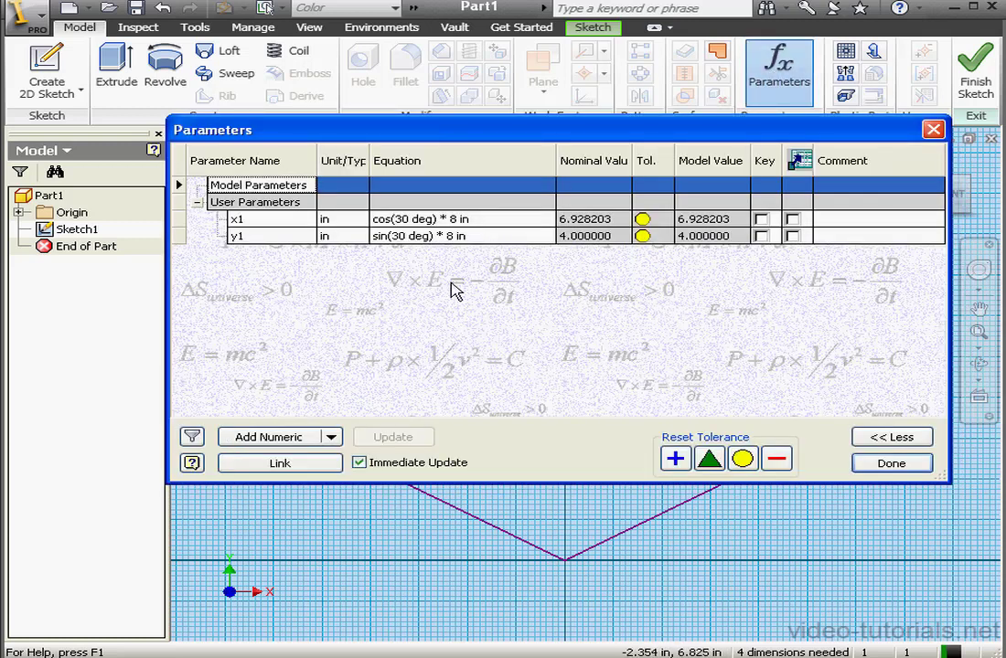
{"action": "left_click", "coordinate": [331, 437]}
{"action": "left_click", "coordinate": [292, 458]}
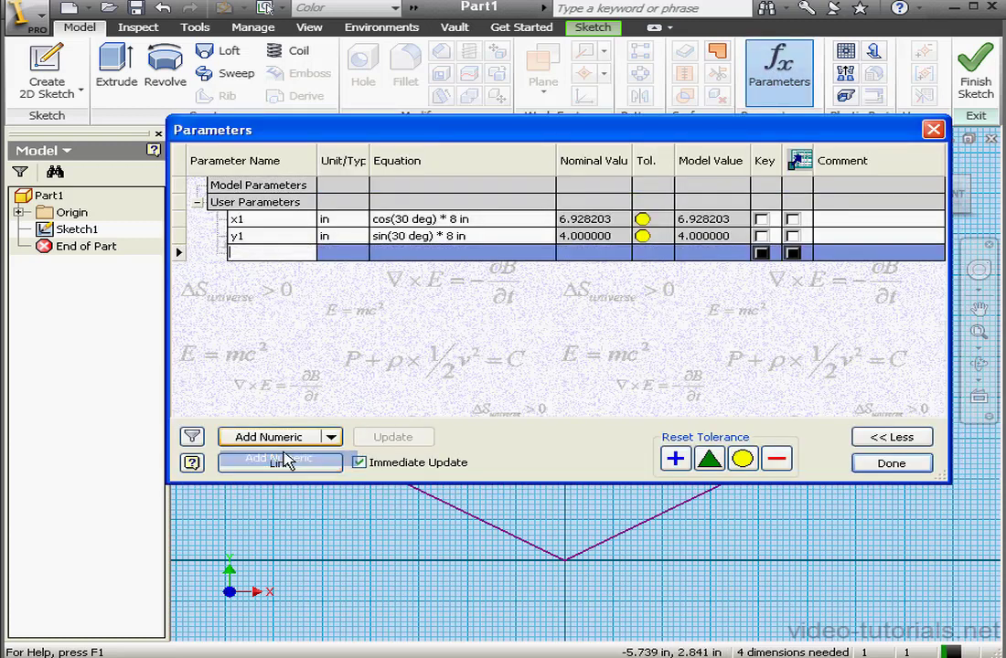
{"action": "type", "text": "x2"}
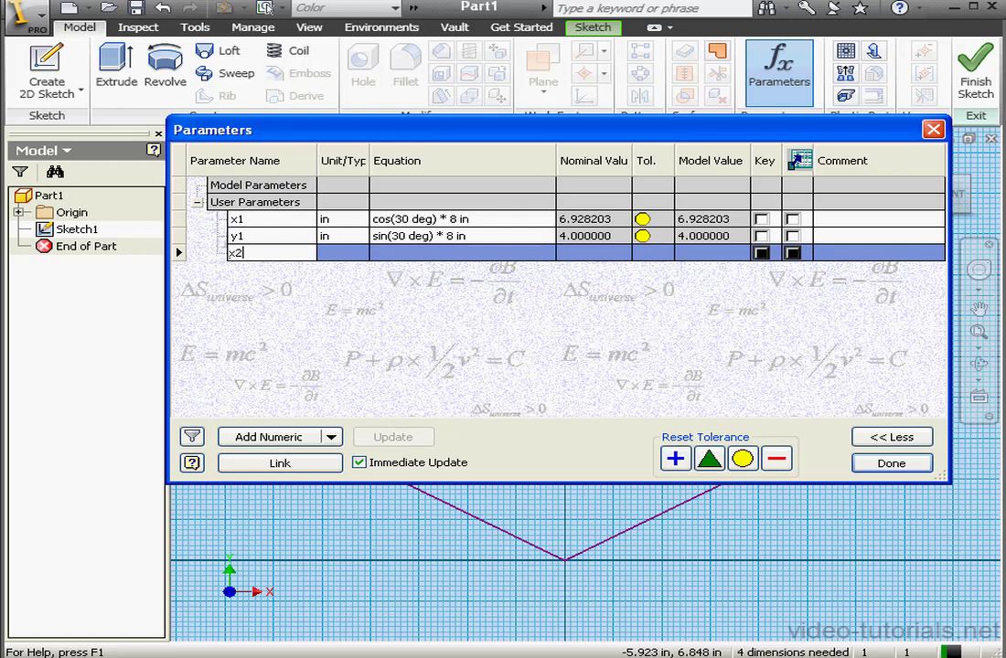
Set the equation of parameter x2 to cos(150 deg) * 7 in.
{"action": "left_click", "coordinate": [397, 253]}
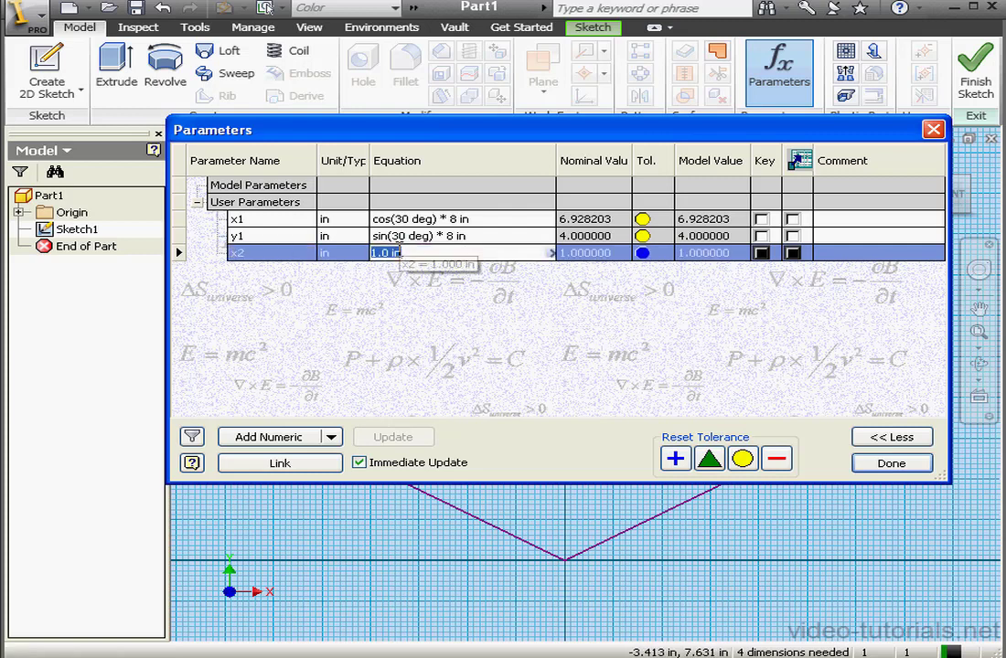
{"action": "type", "text": "cos"}
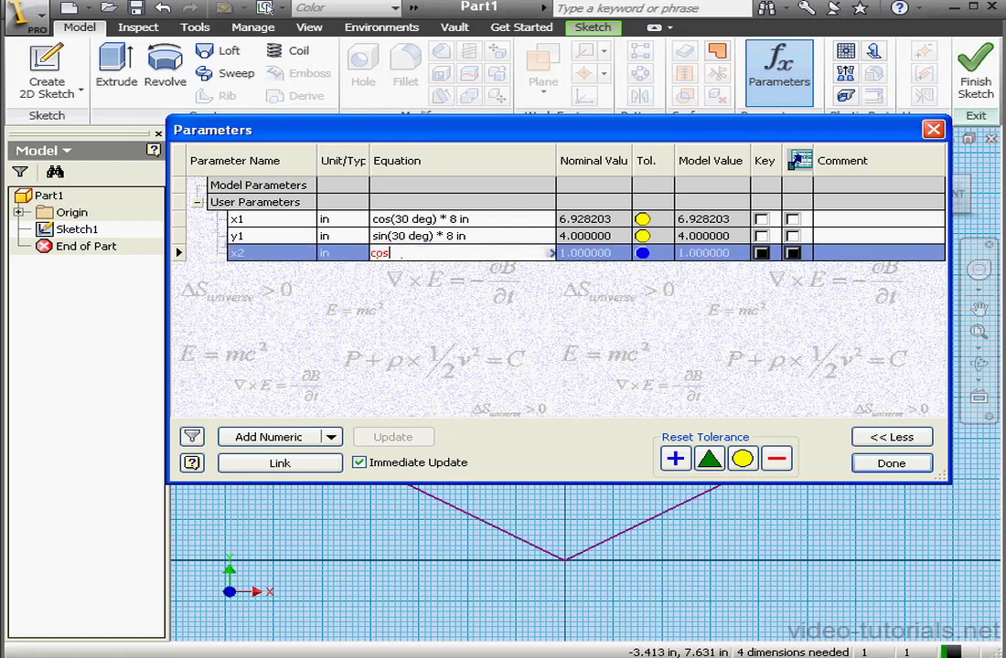
{"action": "type", "text": "(150)*7"}
{"action": "key", "text": "Return"}
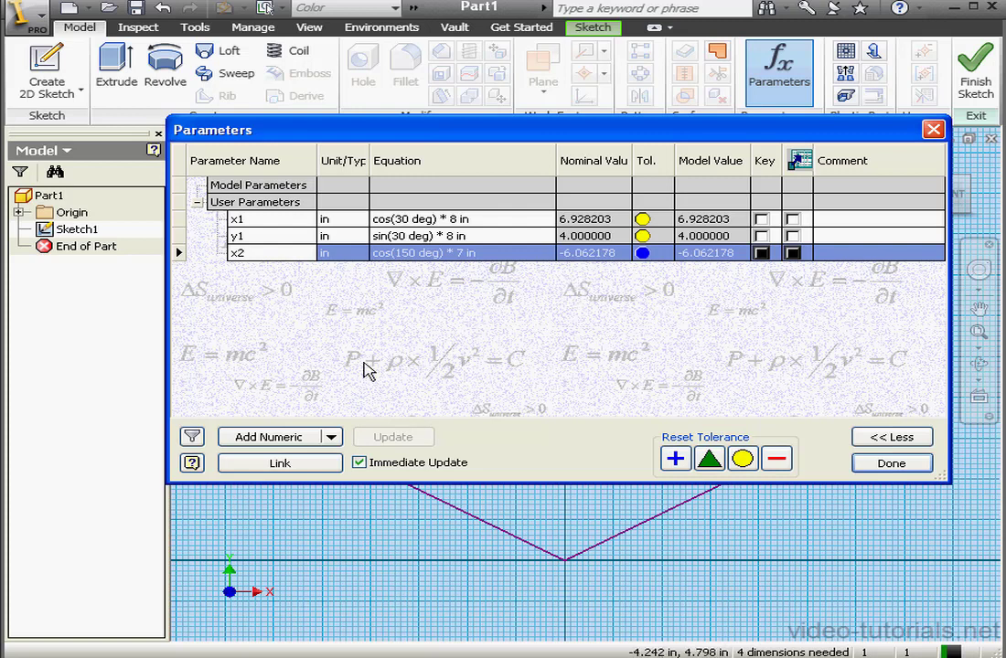
Add a numeric user parameter named y2 with the equation sin(150 deg) * 7 in and finish editing the parameters.
{"action": "left_click", "coordinate": [302, 437]}
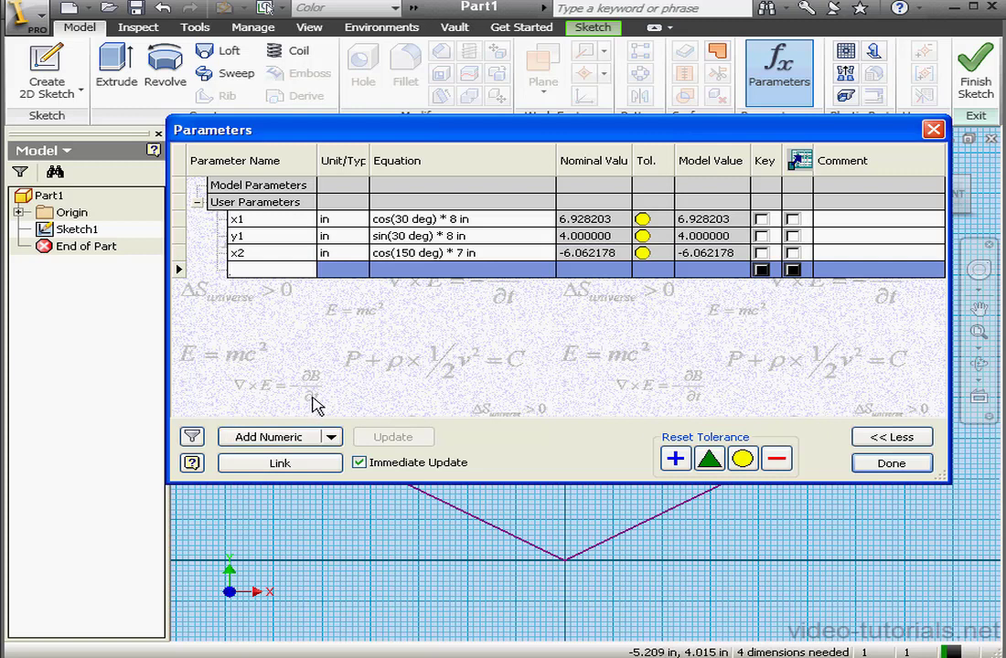
{"action": "type", "text": "y2"}
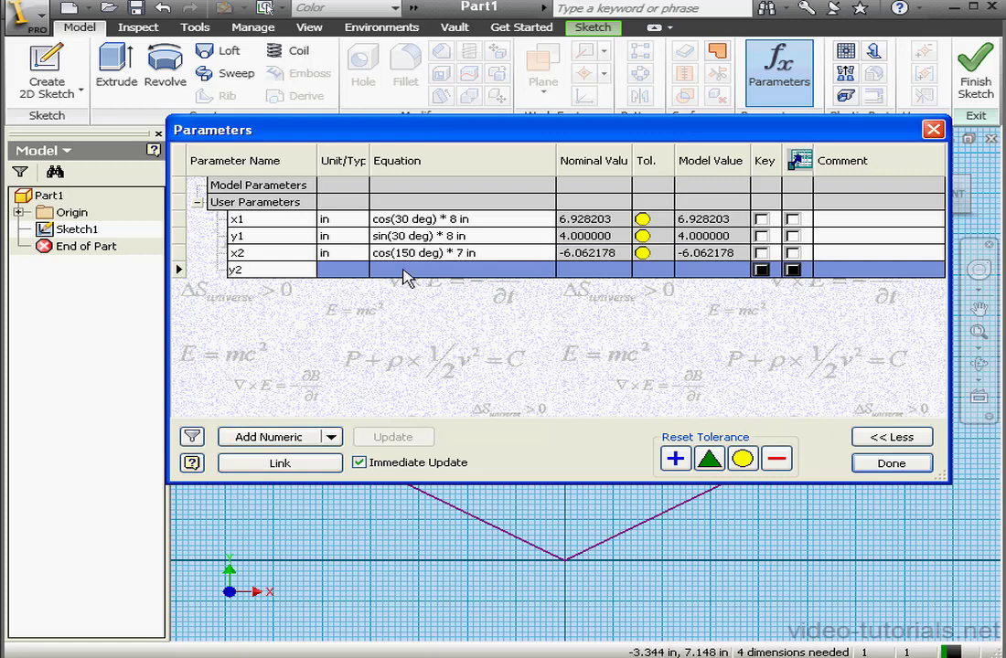
{"action": "left_click", "coordinate": [403, 269]}
{"action": "type", "text": "s"}
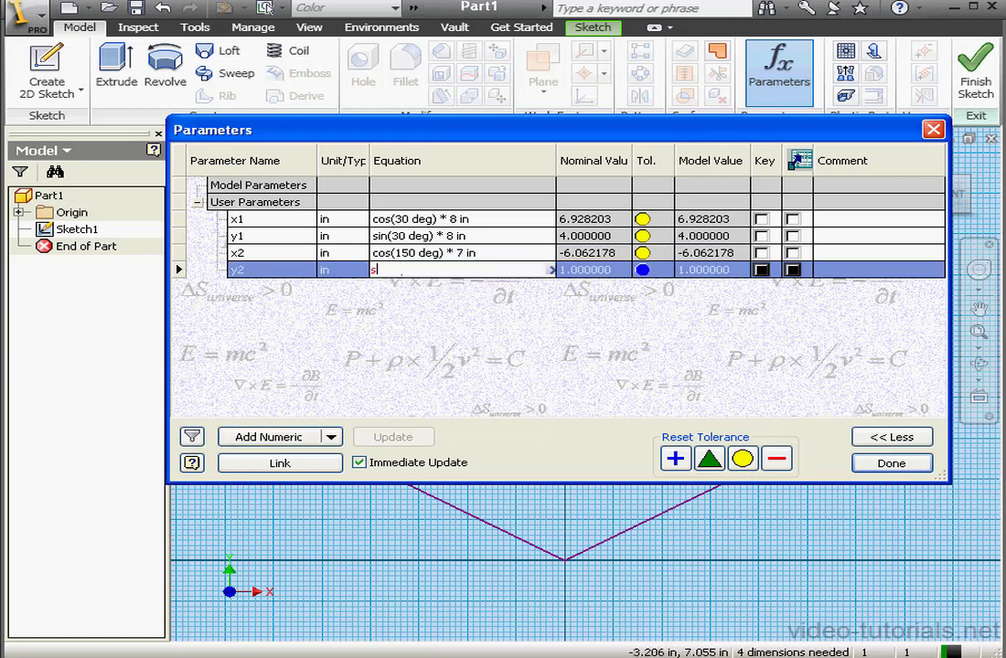
{"action": "type", "text": "in(1"}
{"action": "type", "text": "50)"}
{"action": "type", "text": "*1"}
{"action": "key", "text": "BackSpace"}
{"action": "type", "text": "7"}
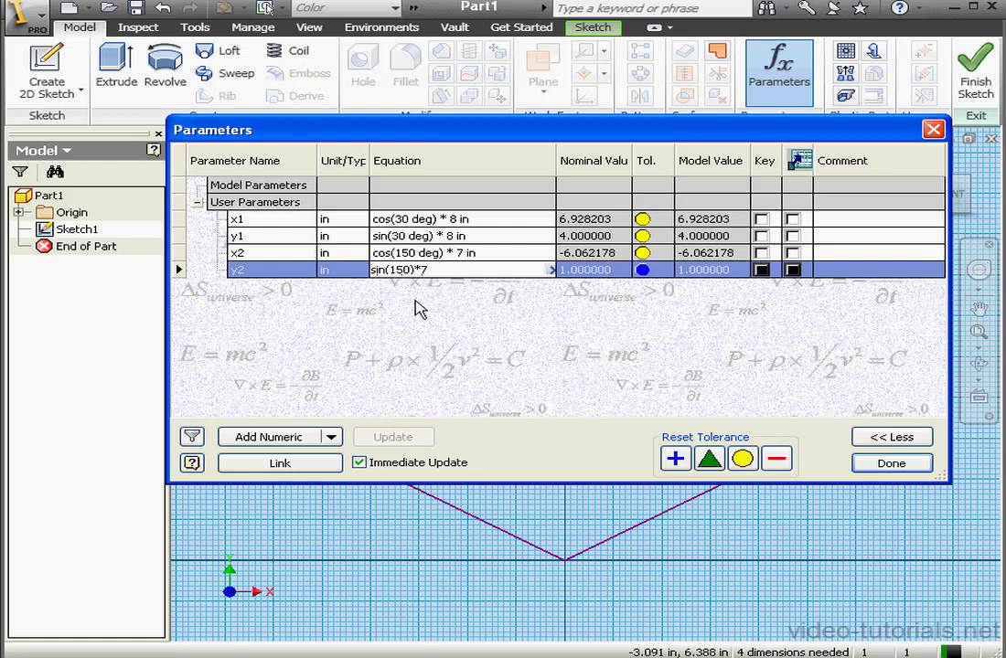
{"action": "key", "text": "Return"}
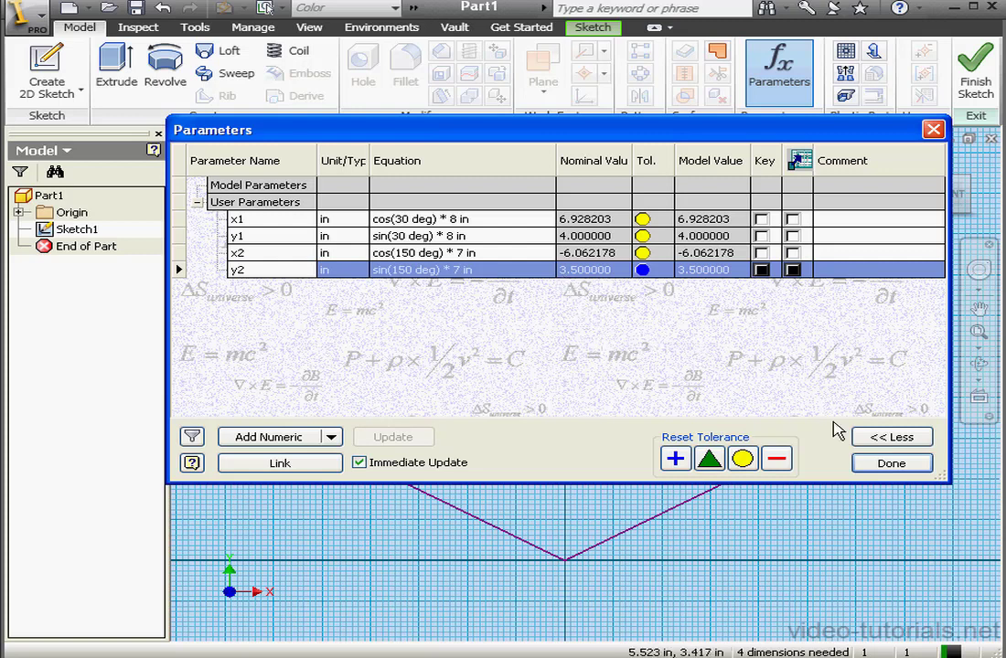
{"action": "left_click", "coordinate": [900, 465]}
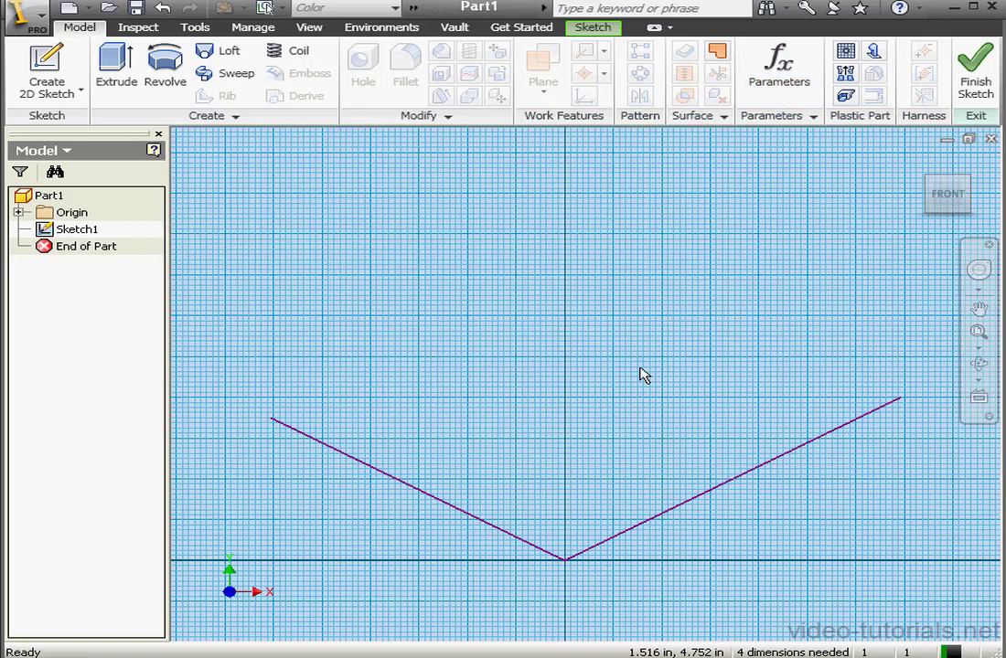
Use the sketch Line tool to check the coordinates at the free end of the 7 in line.
{"action": "left_click", "coordinate": [592, 29]}
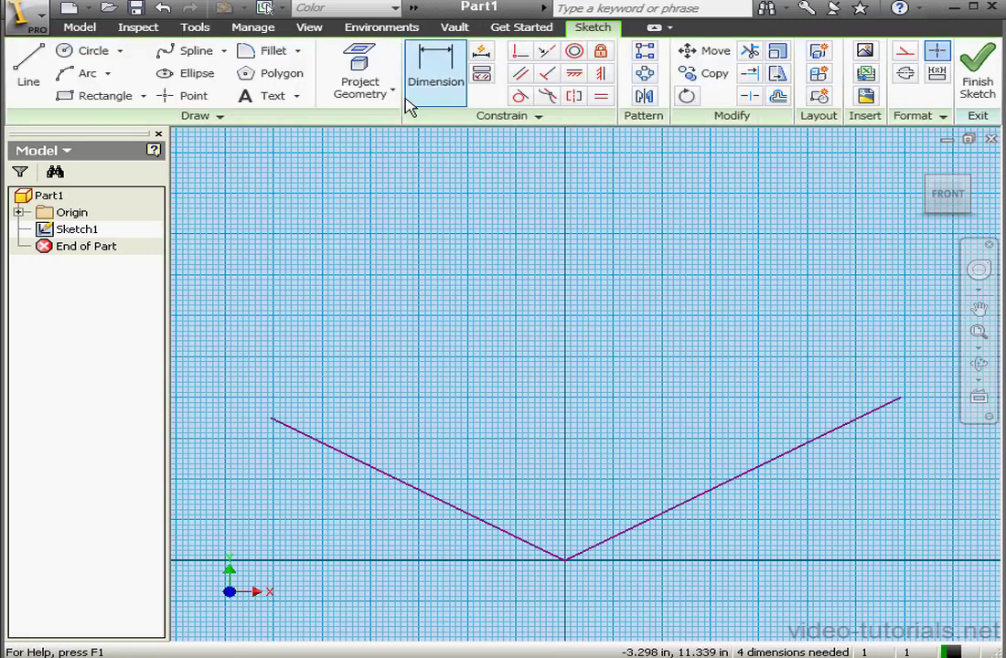
{"action": "left_click", "coordinate": [32, 72]}
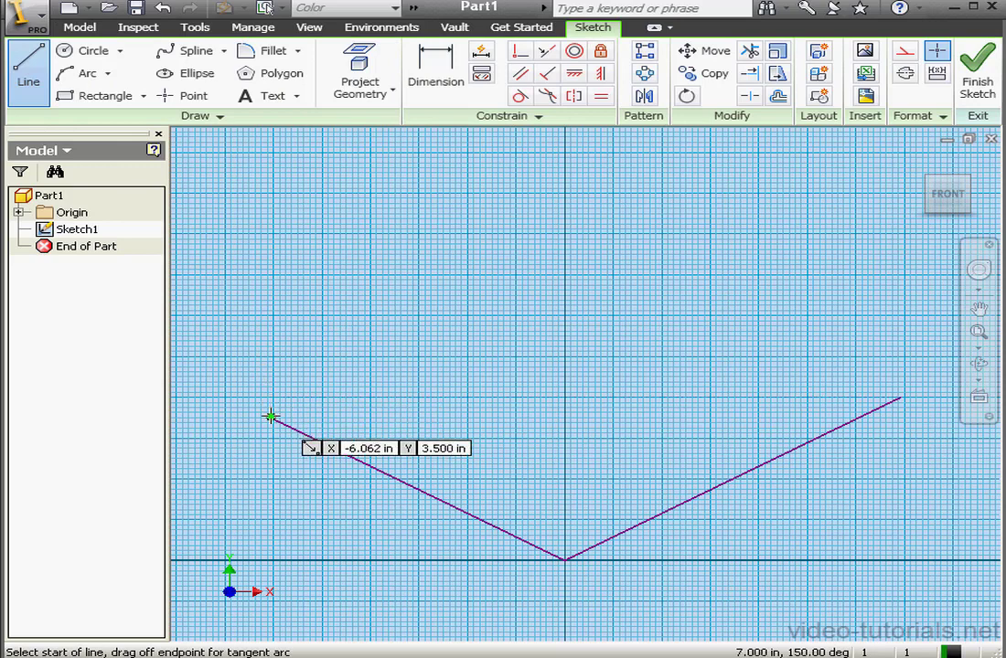